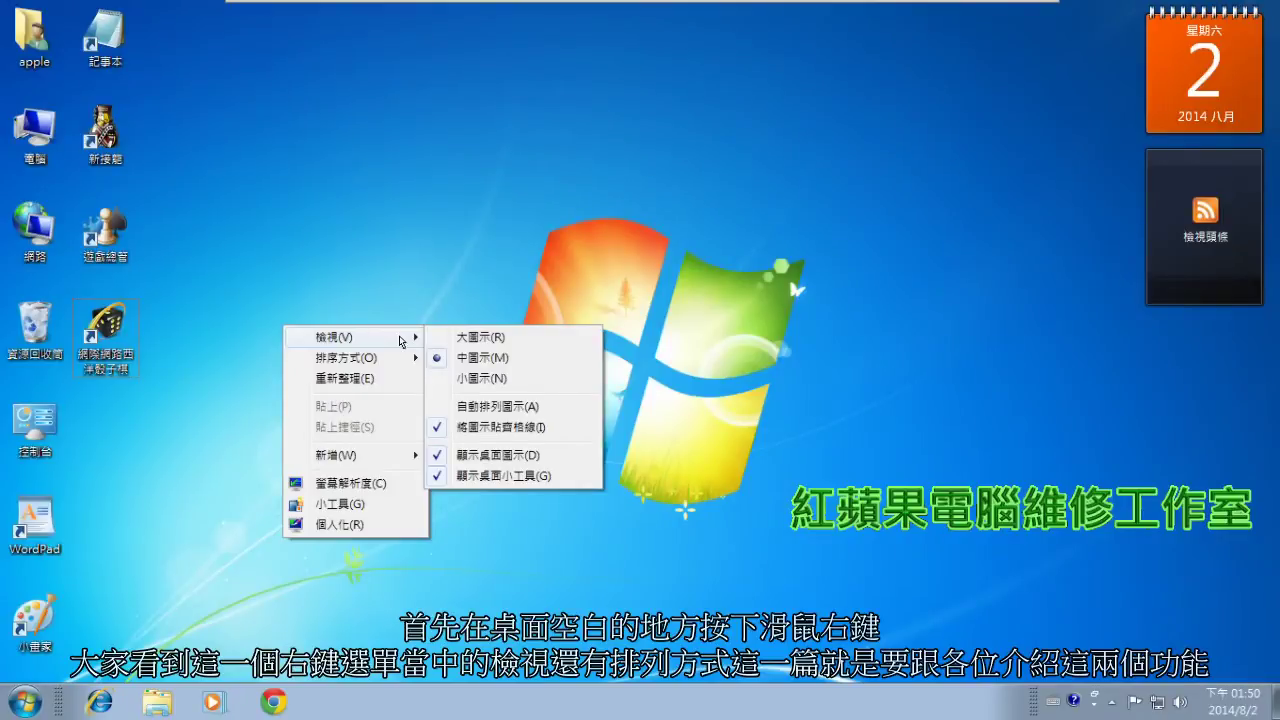
Step: Change the desktop icon size to large icons (大圖示)
{"action": "mouse_move", "coordinate": [393, 360]}
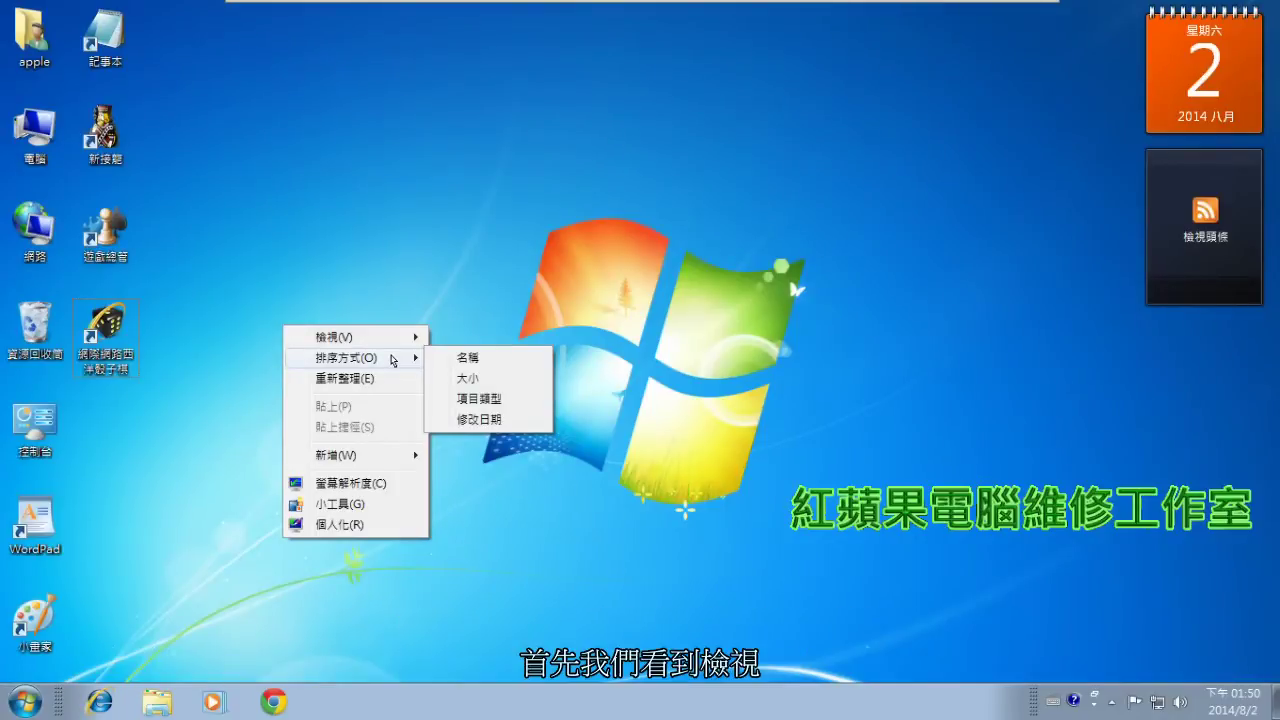
{"action": "right_click", "coordinate": [353, 237]}
{"action": "mouse_move", "coordinate": [442, 248]}
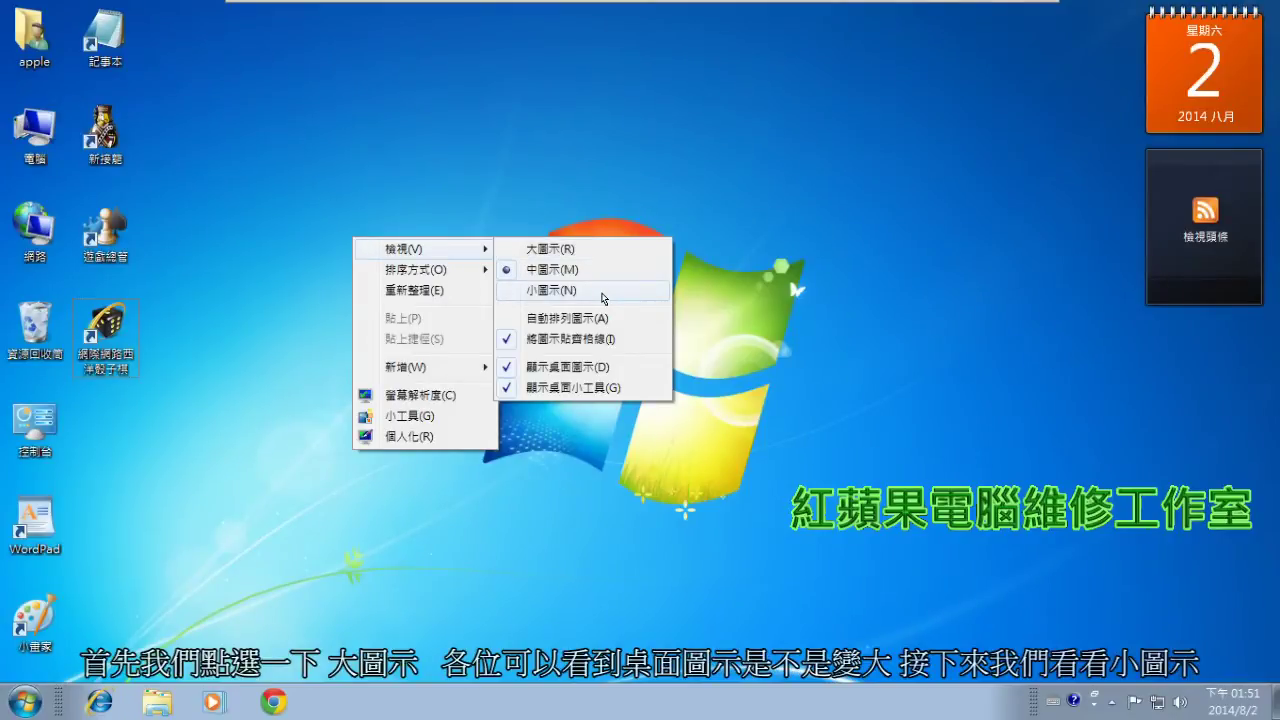
{"action": "left_click", "coordinate": [606, 246]}
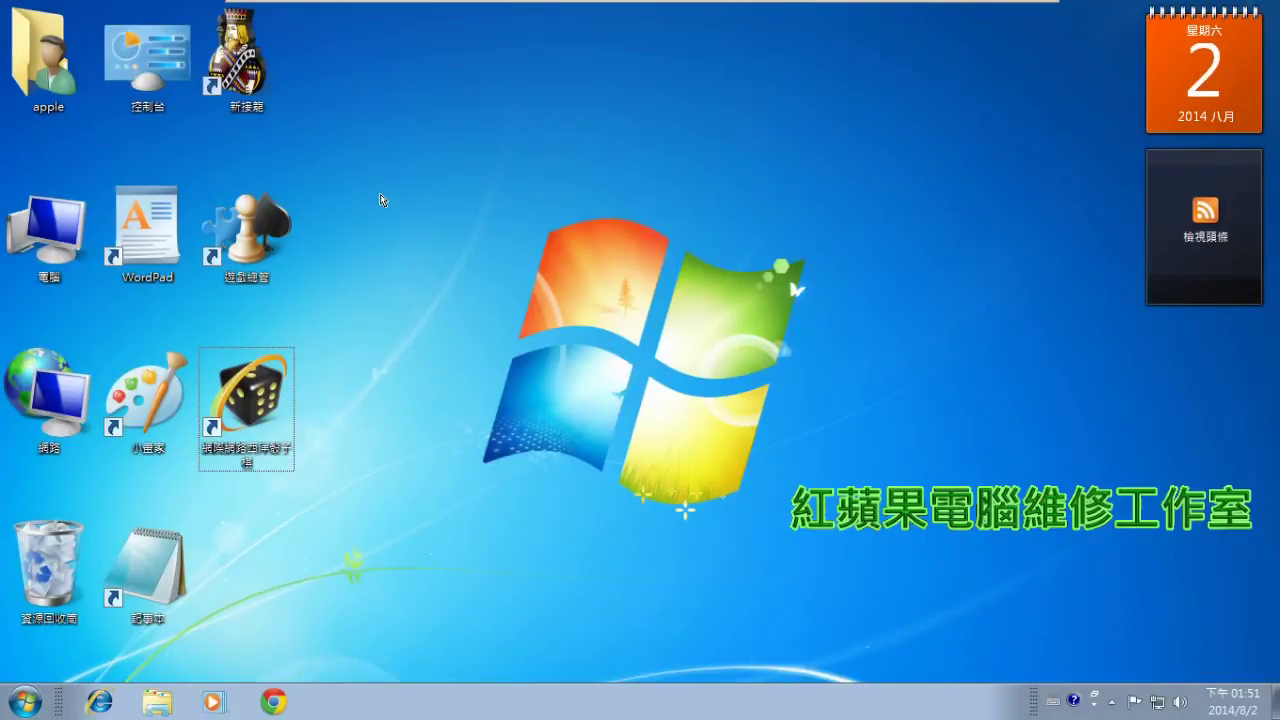
Step: Change the desktop icon size to small icons (小圖示)
{"action": "right_click", "coordinate": [382, 197]}
{"action": "mouse_move", "coordinate": [491, 209]}
{"action": "left_click", "coordinate": [610, 245]}
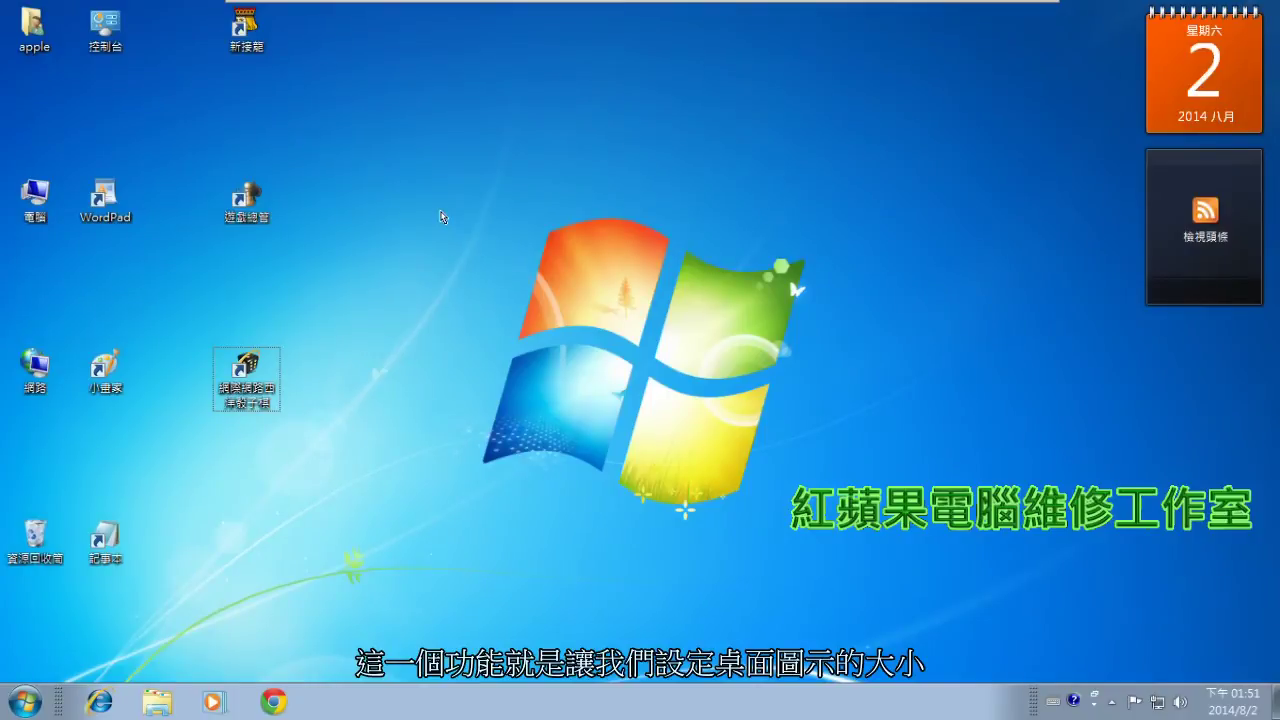
Step: Set the desktop icon size to medium icons (中圖示)
{"action": "right_click", "coordinate": [393, 208]}
{"action": "mouse_move", "coordinate": [500, 224]}
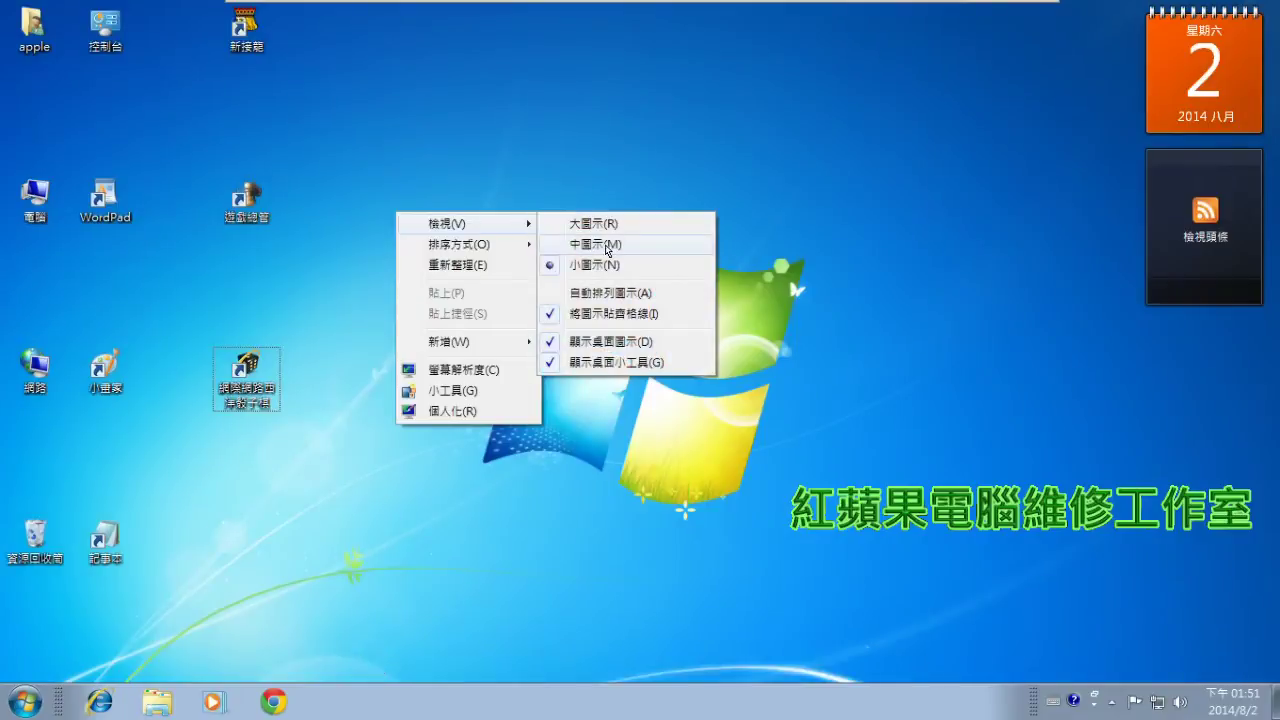
{"action": "left_click", "coordinate": [612, 243]}
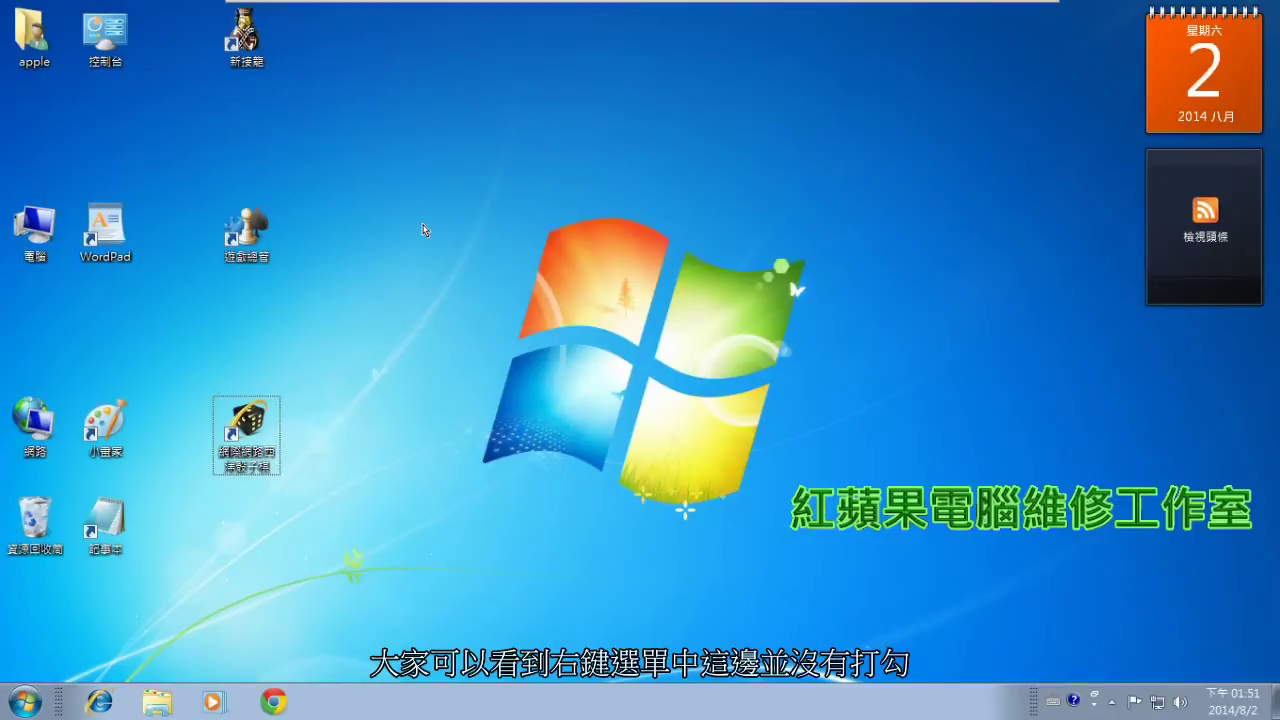
Step: Move the game shortcuts 遊戲總管, 新接龍 and 網際網路西洋骰子棋 into their own column on the empty desktop area
{"action": "right_click", "coordinate": [424, 230]}
{"action": "mouse_move", "coordinate": [478, 238]}
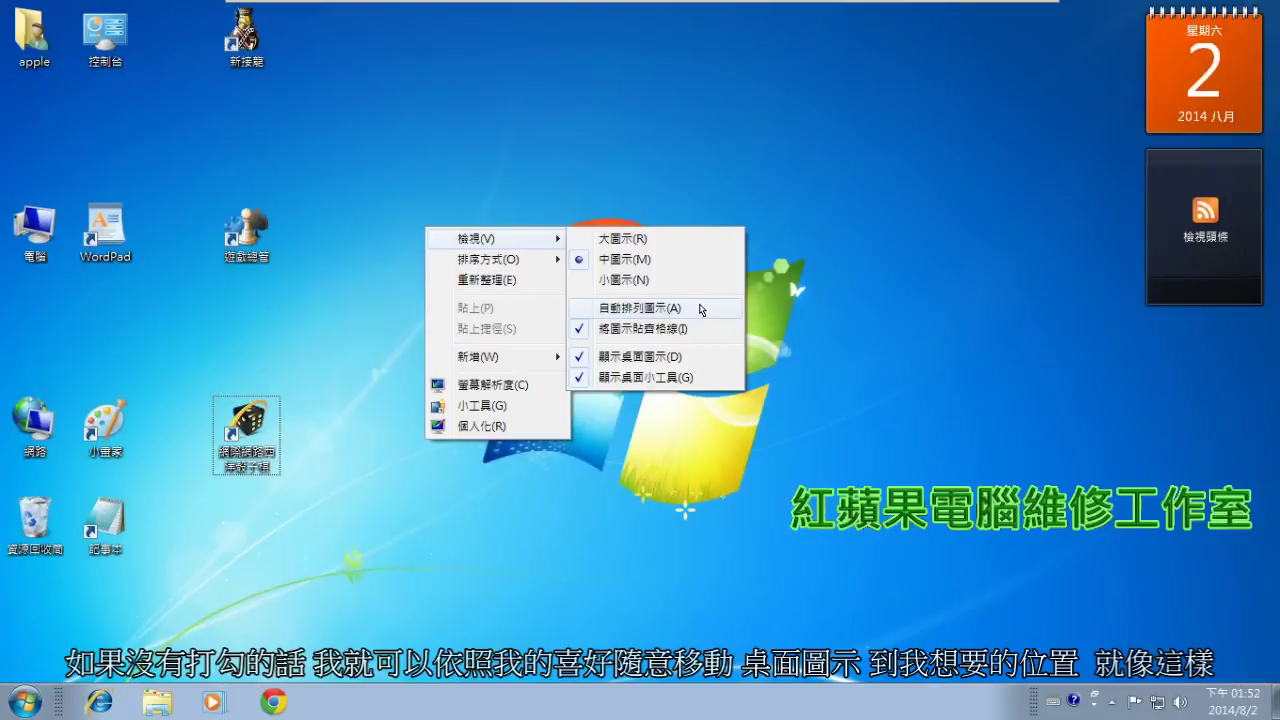
{"action": "left_click", "coordinate": [361, 159]}
{"action": "left_click_drag", "start_coordinate": [248, 228], "coordinate": [389, 133]}
{"action": "left_click_drag", "start_coordinate": [262, 47], "coordinate": [400, 45]}
{"action": "left_click_drag", "start_coordinate": [255, 432], "coordinate": [390, 235]}
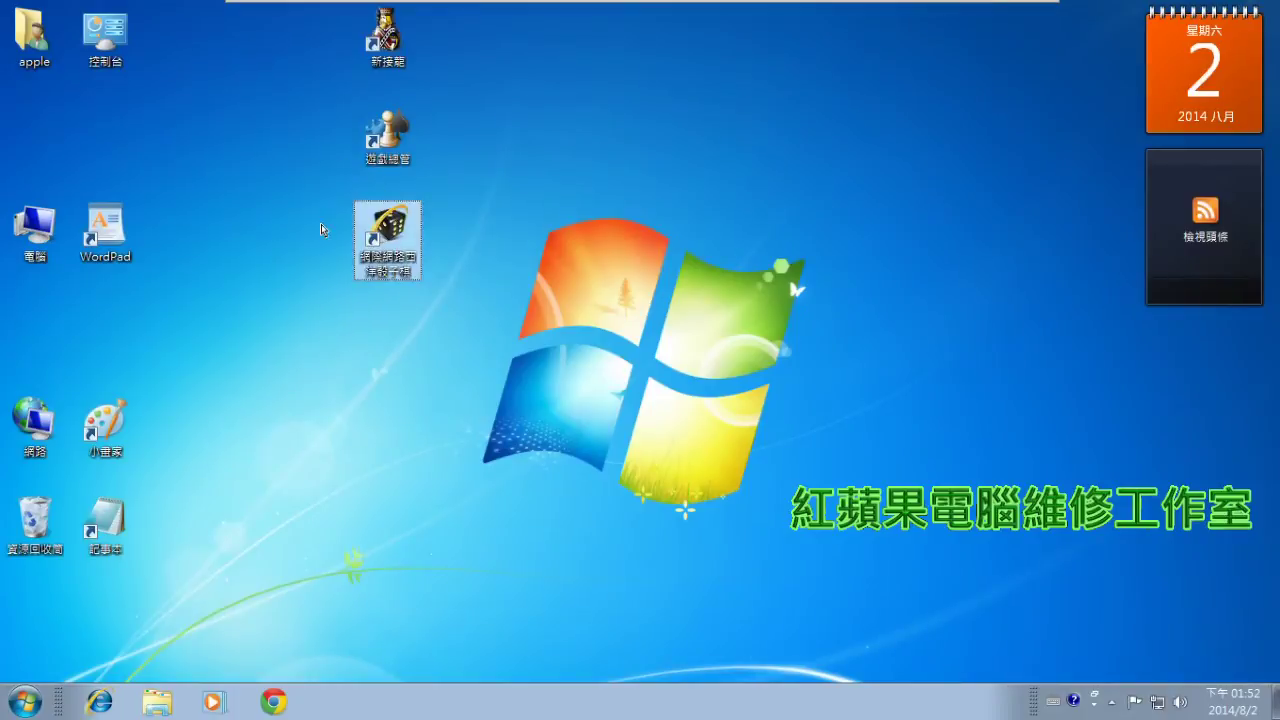
Step: Group the WordPad, 記事本 and 小畫家 shortcuts in a separate column beside the games column
{"action": "left_click_drag", "start_coordinate": [105, 232], "coordinate": [522, 138]}
{"action": "left_click_drag", "start_coordinate": [105, 520], "coordinate": [529, 228]}
{"action": "left_click_drag", "start_coordinate": [140, 435], "coordinate": [530, 312]}
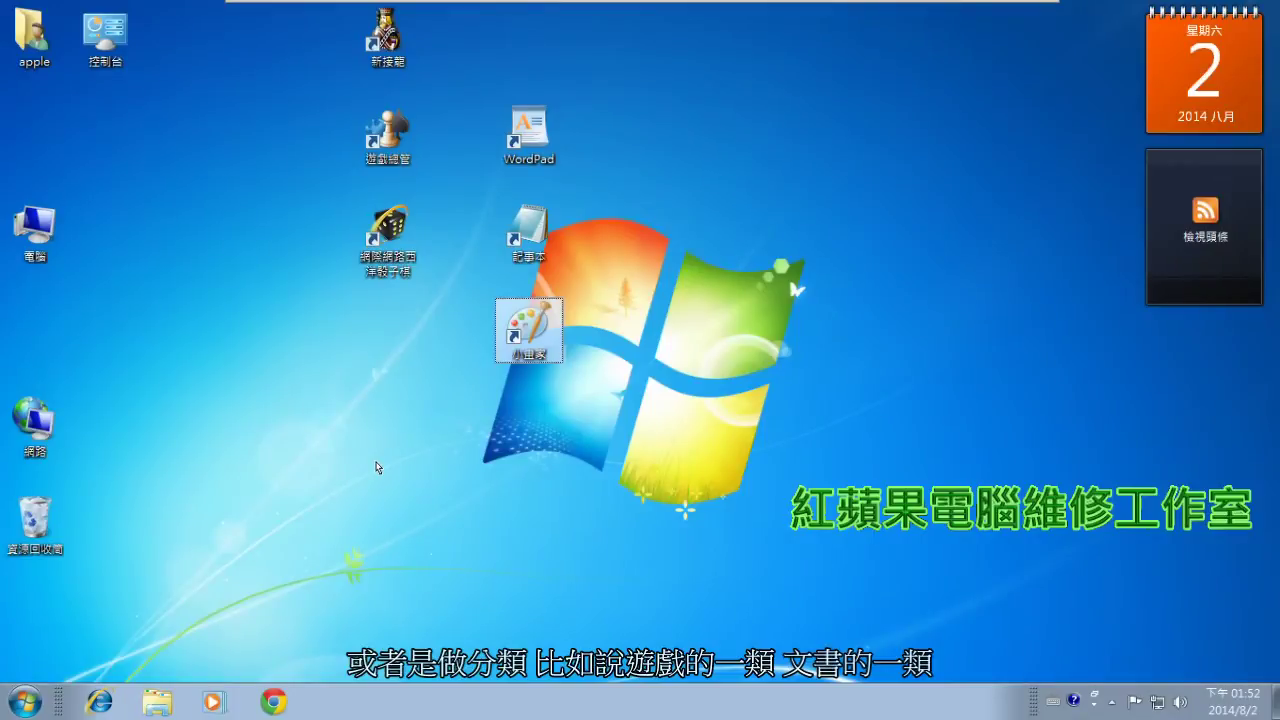
{"action": "left_click_drag", "start_coordinate": [357, 361], "coordinate": [426, 36]}
{"action": "left_click_drag", "start_coordinate": [478, 398], "coordinate": [566, 84]}
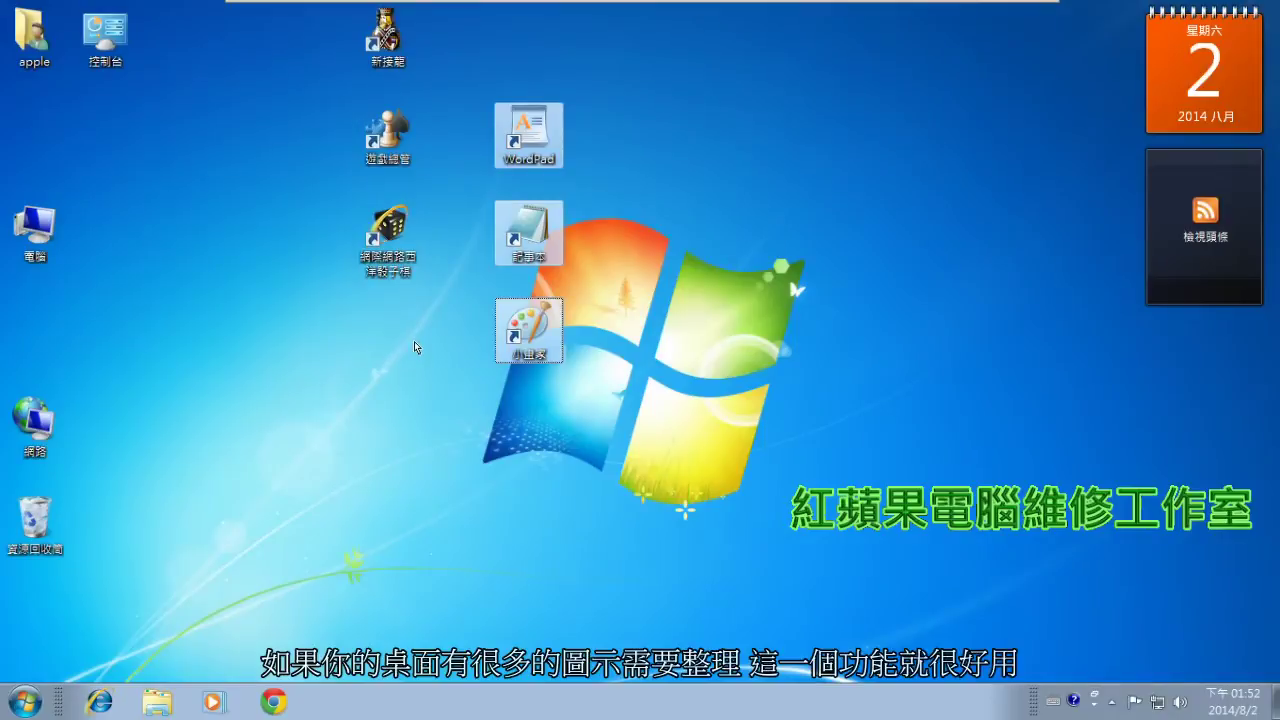
{"action": "left_click", "coordinate": [379, 412]}
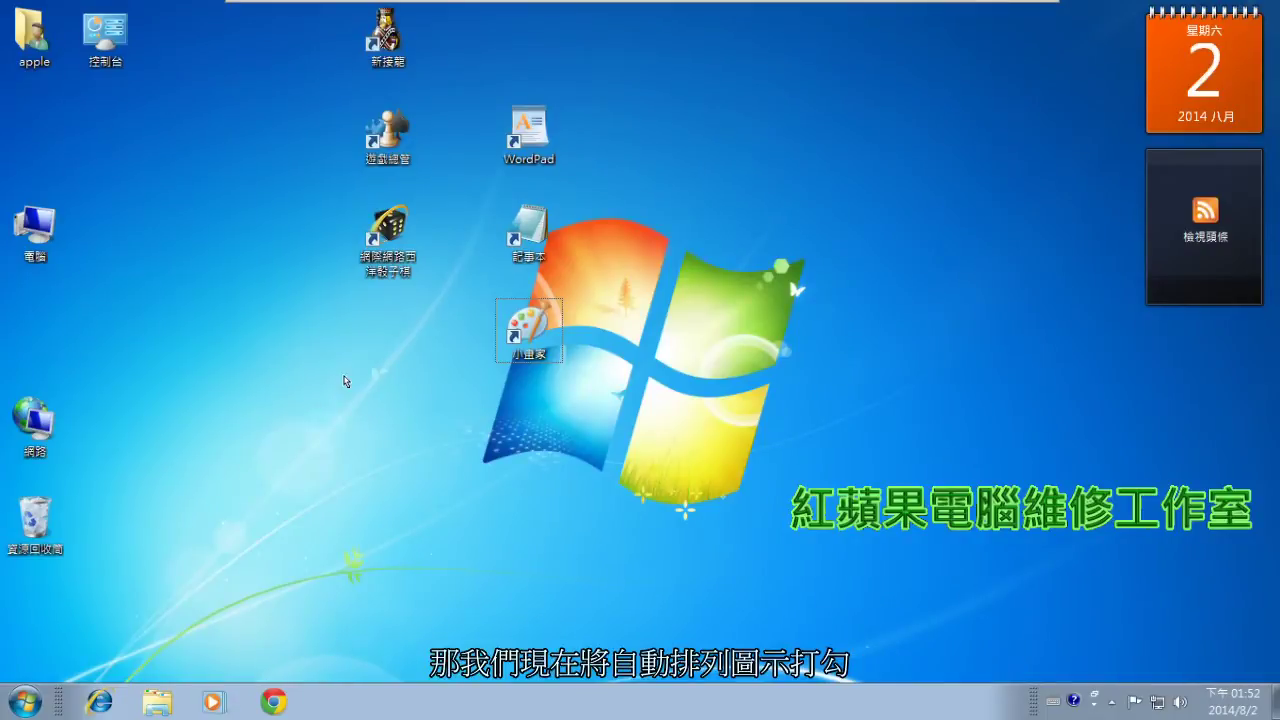
Step: Turn on automatic arrangement of the desktop icons (自動排列圖示)
{"action": "right_click", "coordinate": [346, 377]}
{"action": "mouse_move", "coordinate": [458, 389]}
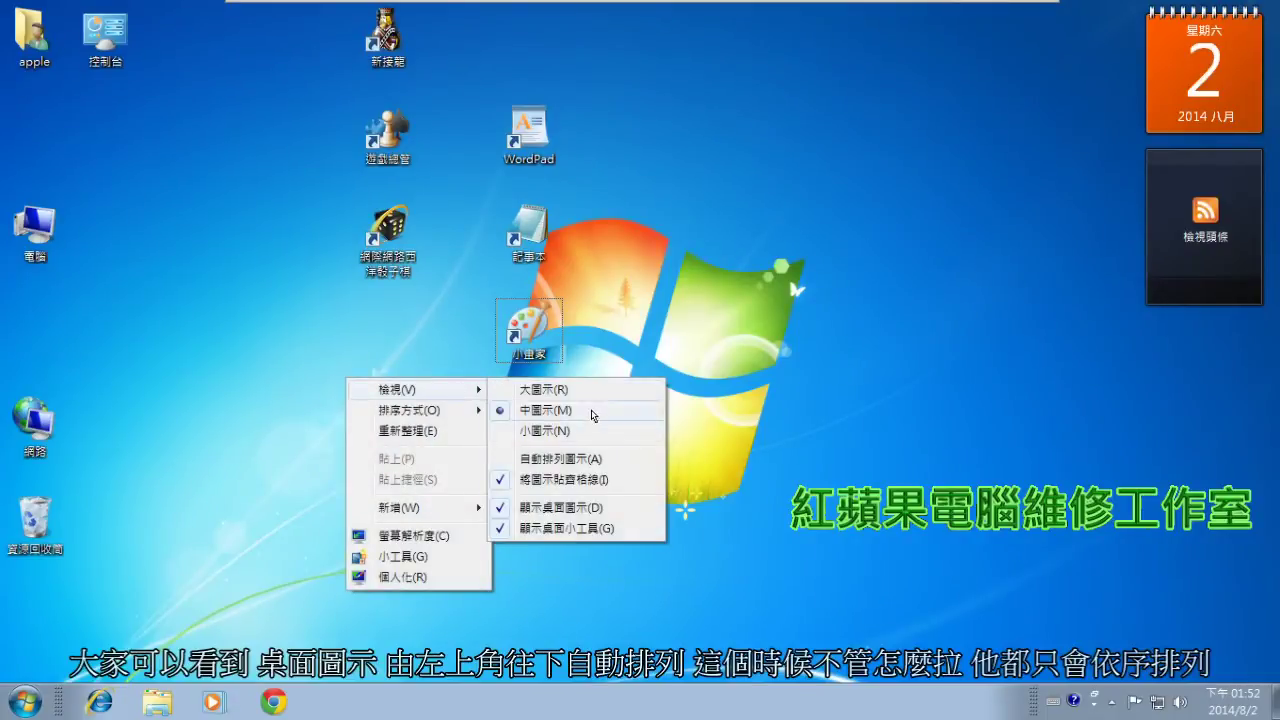
{"action": "left_click", "coordinate": [583, 458]}
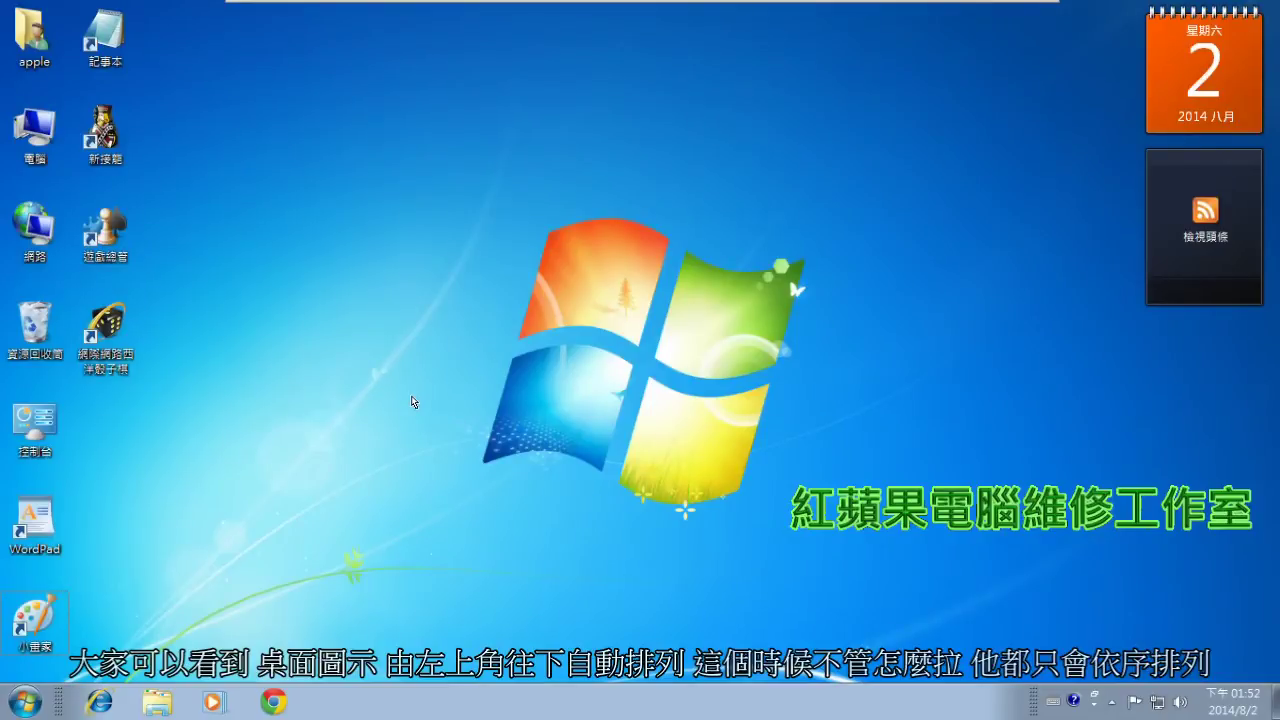
Step: Try to move 記事本, 新接龍, 網際網路西洋骰子棋 and 控制台 to free positions while automatic arrangement is on
{"action": "left_click_drag", "start_coordinate": [105, 36], "coordinate": [527, 122]}
{"action": "left_click_drag", "start_coordinate": [105, 128], "coordinate": [292, 62]}
{"action": "left_click_drag", "start_coordinate": [105, 335], "coordinate": [112, 100]}
{"action": "left_click_drag", "start_coordinate": [118, 38], "coordinate": [369, 546]}
{"action": "left_click_drag", "start_coordinate": [16, 428], "coordinate": [505, 460]}
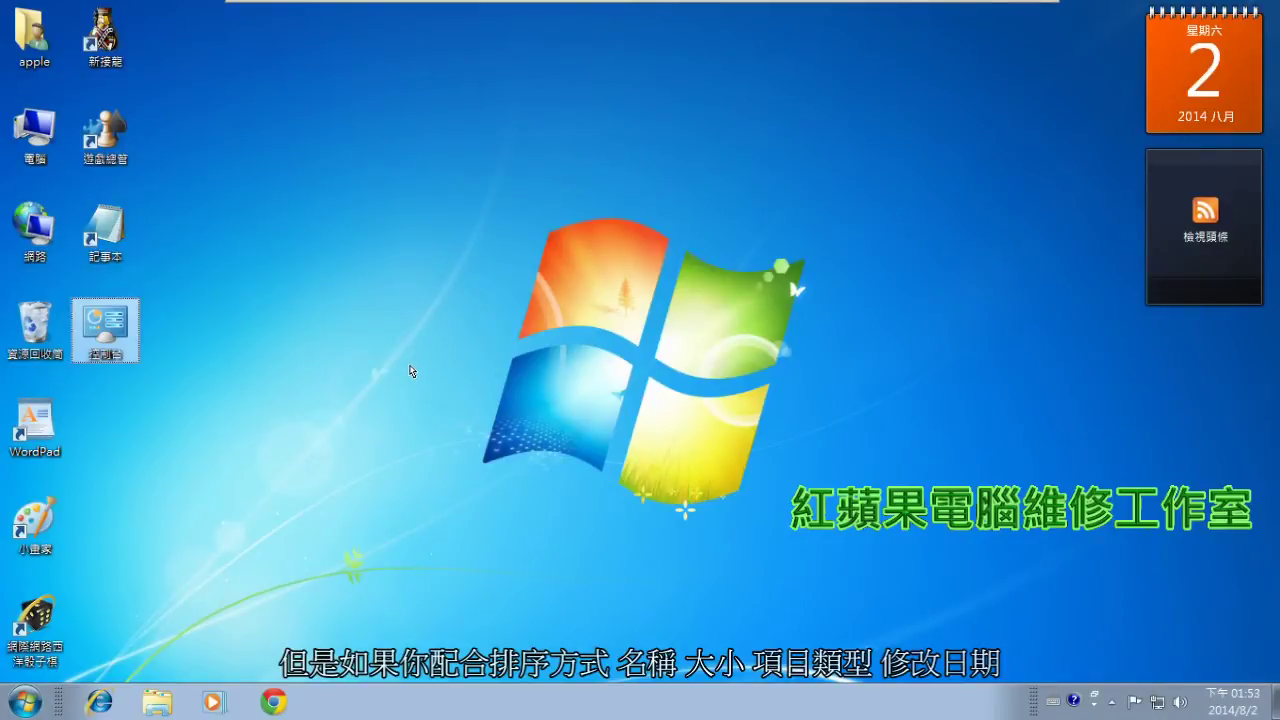
Step: Sort the desktop icons by name (名稱), followed by a sort by size (大小)
{"action": "right_click", "coordinate": [409, 184]}
{"action": "mouse_move", "coordinate": [512, 211]}
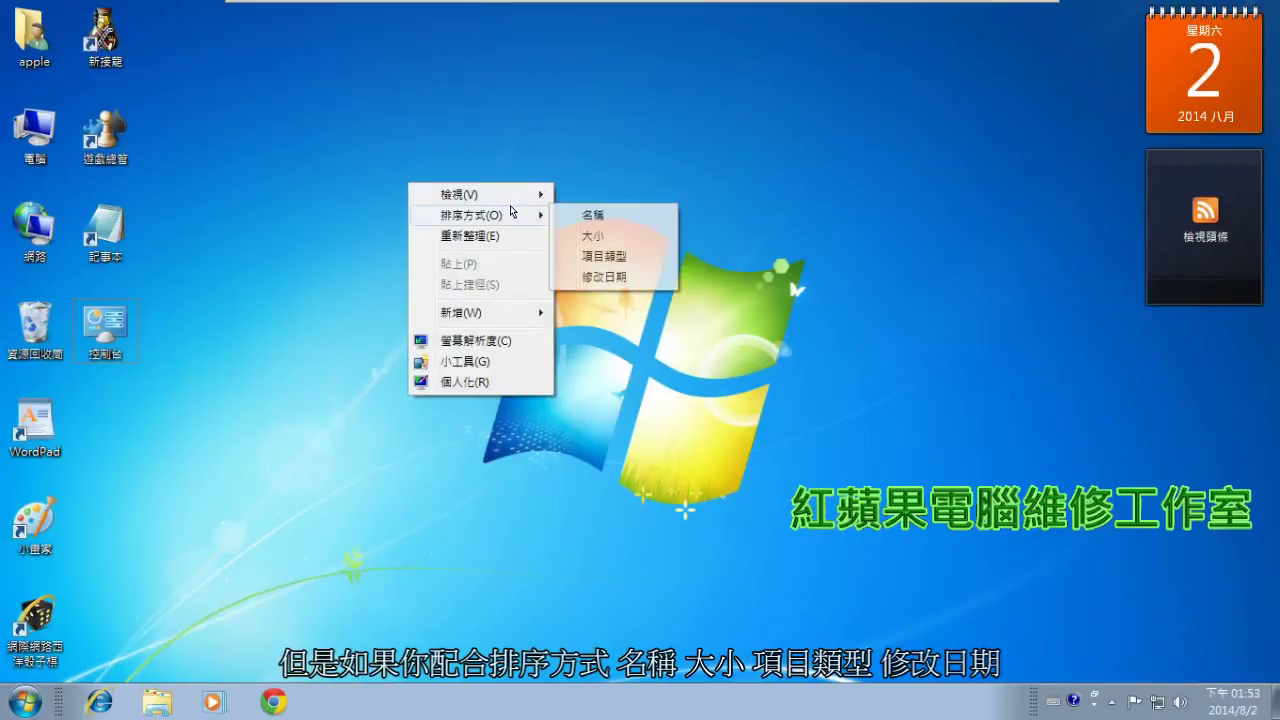
{"action": "left_click", "coordinate": [614, 225]}
{"action": "right_click", "coordinate": [409, 192]}
{"action": "mouse_move", "coordinate": [494, 220]}
{"action": "left_click", "coordinate": [632, 247]}
Step: Sort the desktop icons by item type (項目類型), followed by a sort by date modified (修改日期)
{"action": "right_click", "coordinate": [265, 203]}
{"action": "mouse_move", "coordinate": [315, 233]}
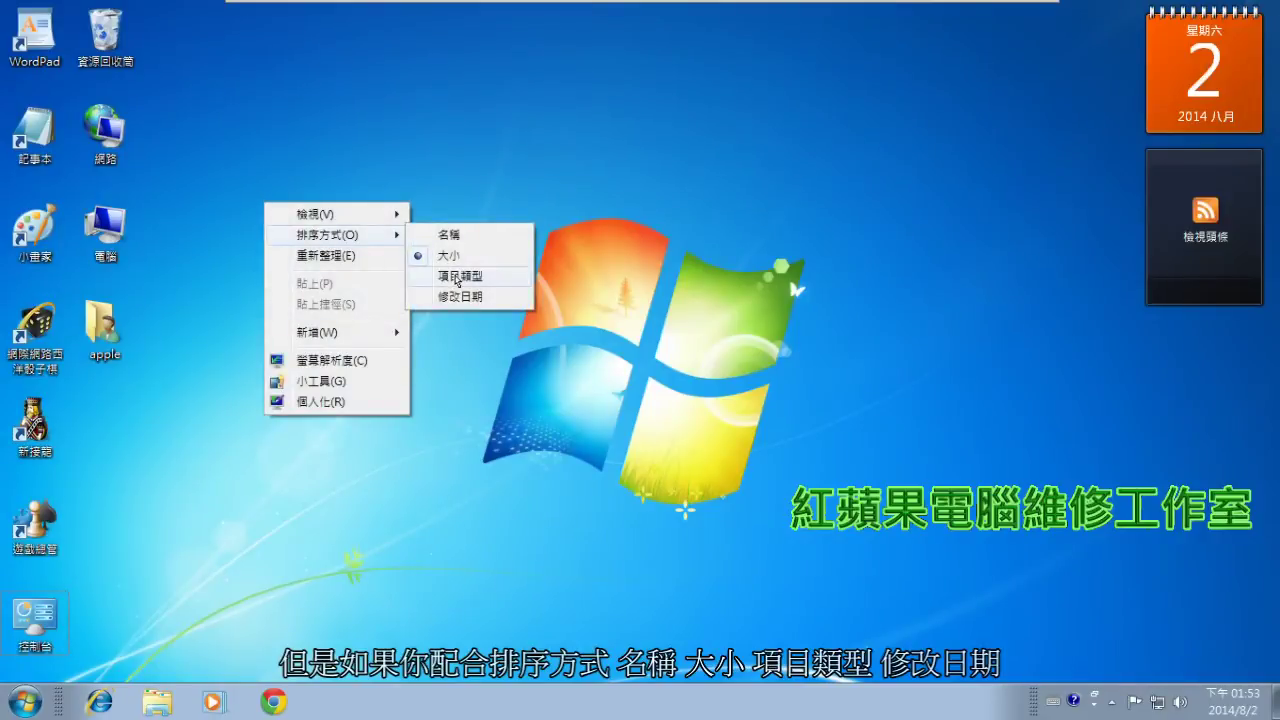
{"action": "left_click", "coordinate": [452, 276]}
{"action": "right_click", "coordinate": [244, 224]}
{"action": "mouse_move", "coordinate": [320, 255]}
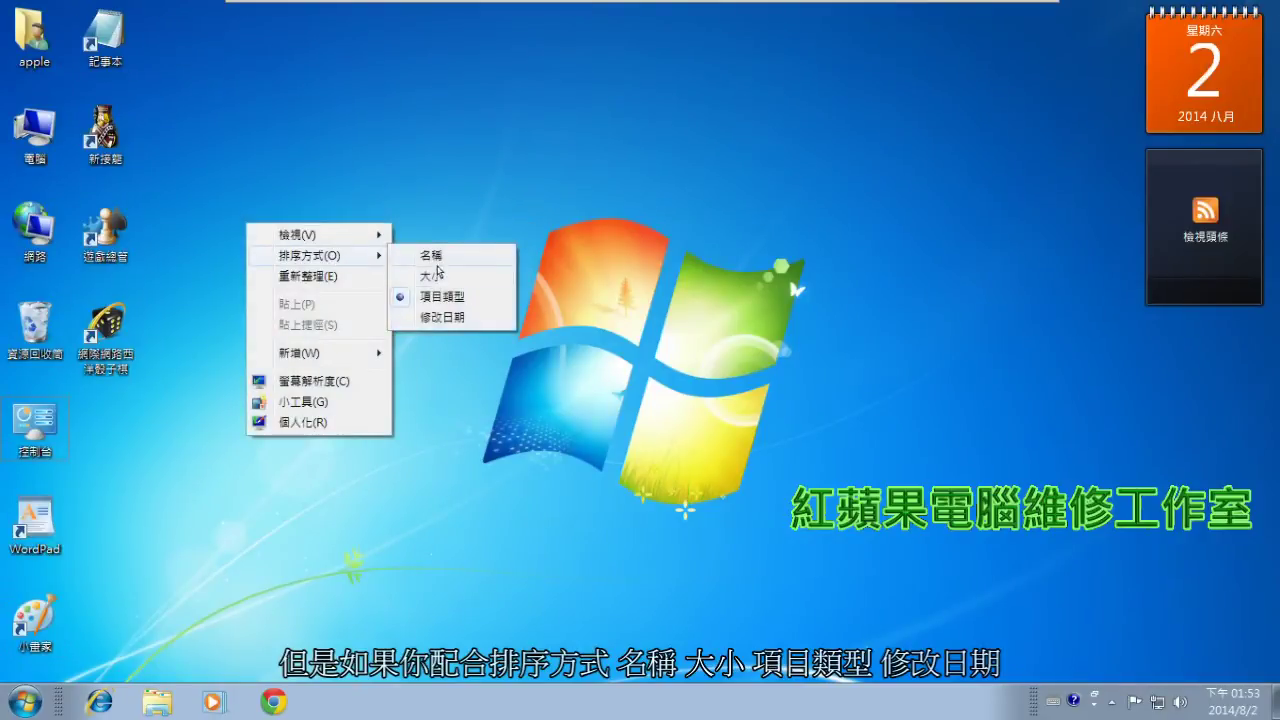
{"action": "left_click", "coordinate": [445, 321]}
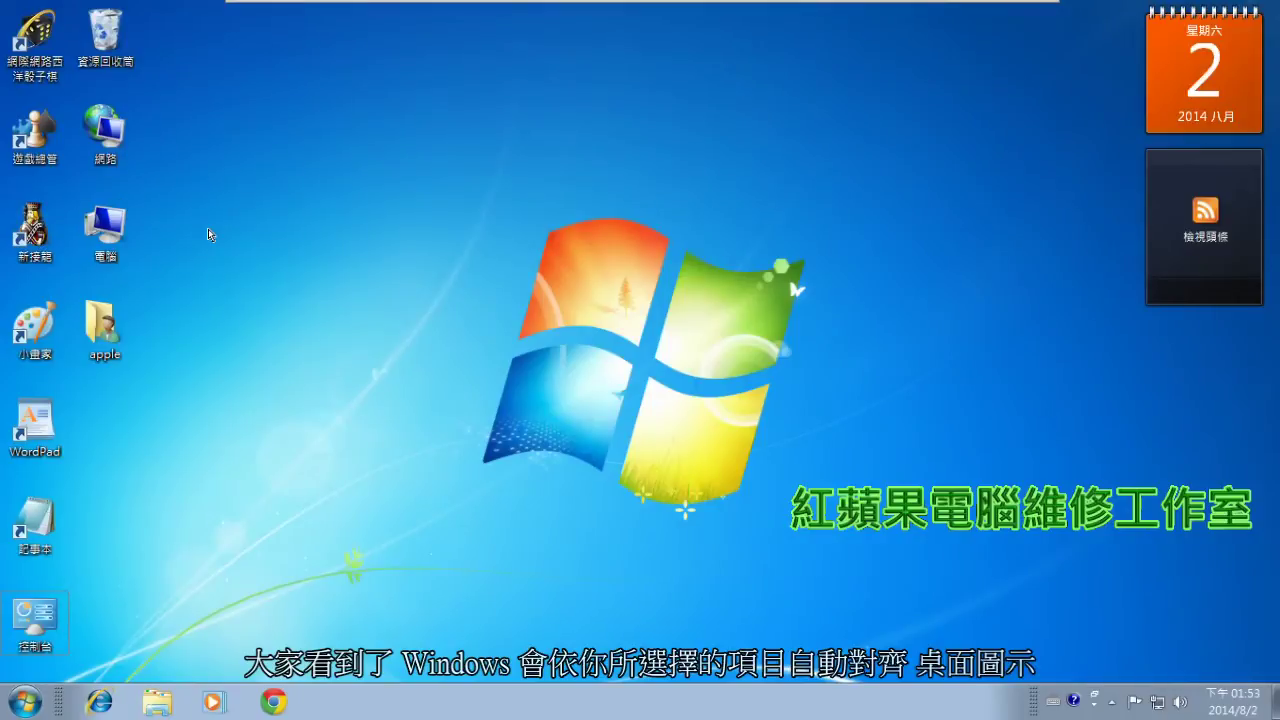
Step: Sort the desktop icons by name (名稱)
{"action": "right_click", "coordinate": [246, 187]}
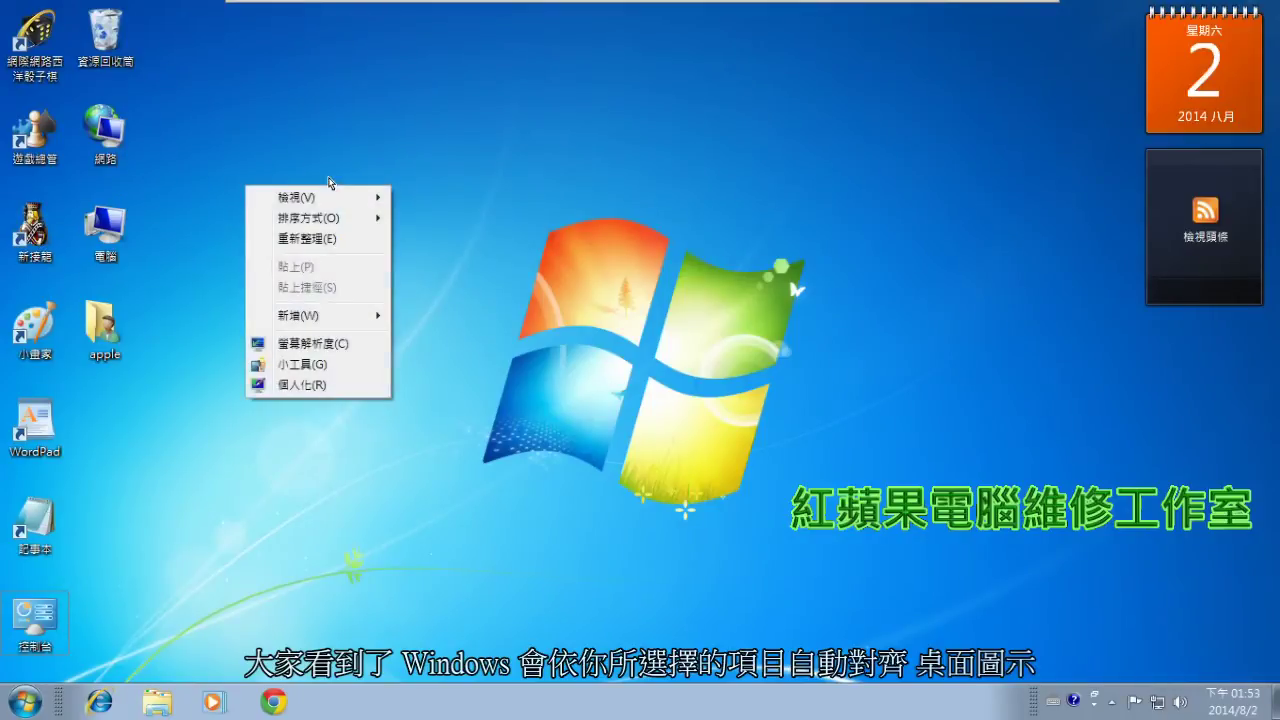
{"action": "mouse_move", "coordinate": [326, 217]}
{"action": "left_click", "coordinate": [466, 218]}
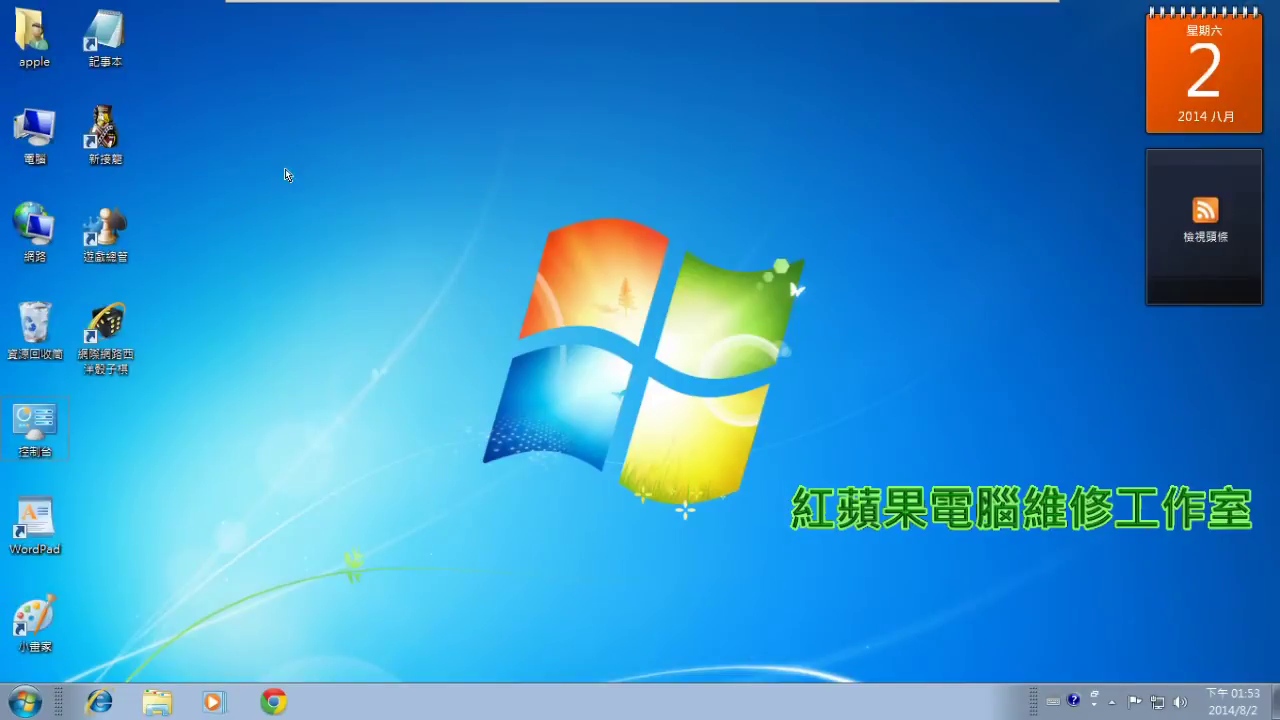
Step: Turn off automatic arrangement of the desktop icons (自動排列圖示)
{"action": "right_click", "coordinate": [287, 171]}
{"action": "left_click", "coordinate": [248, 181]}
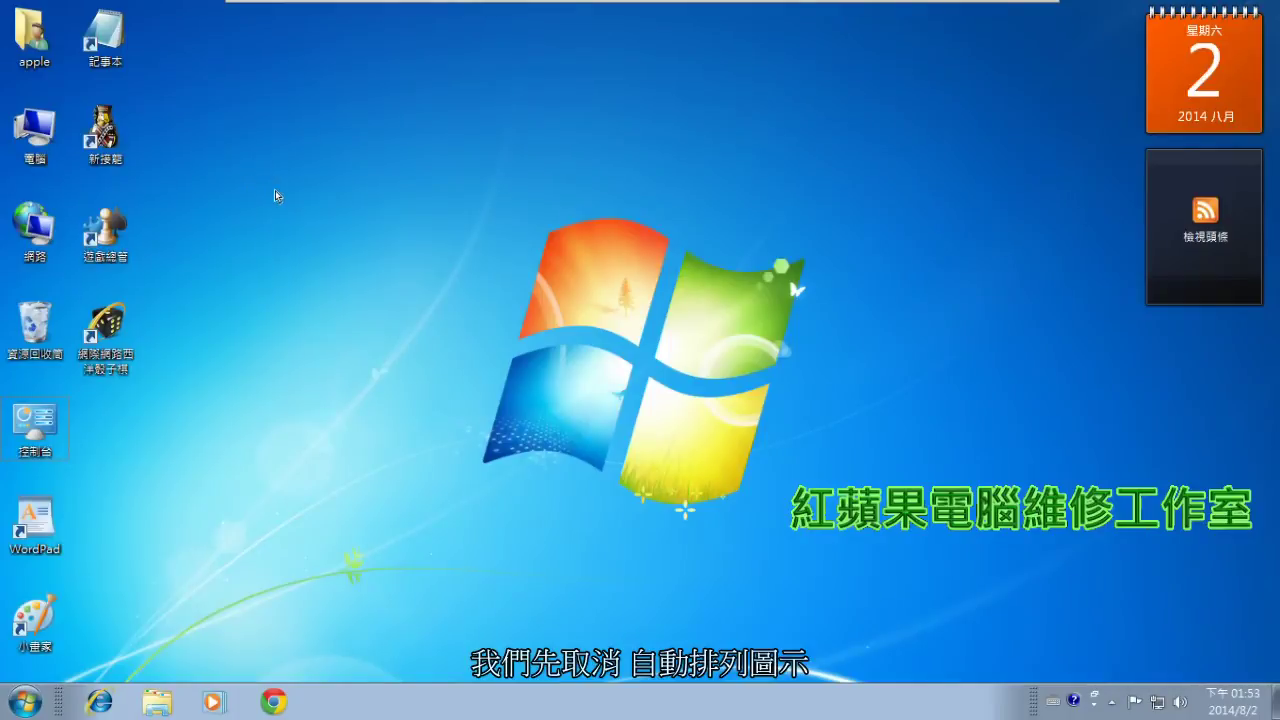
{"action": "right_click", "coordinate": [249, 174]}
{"action": "mouse_move", "coordinate": [348, 186]}
{"action": "left_click", "coordinate": [465, 253]}
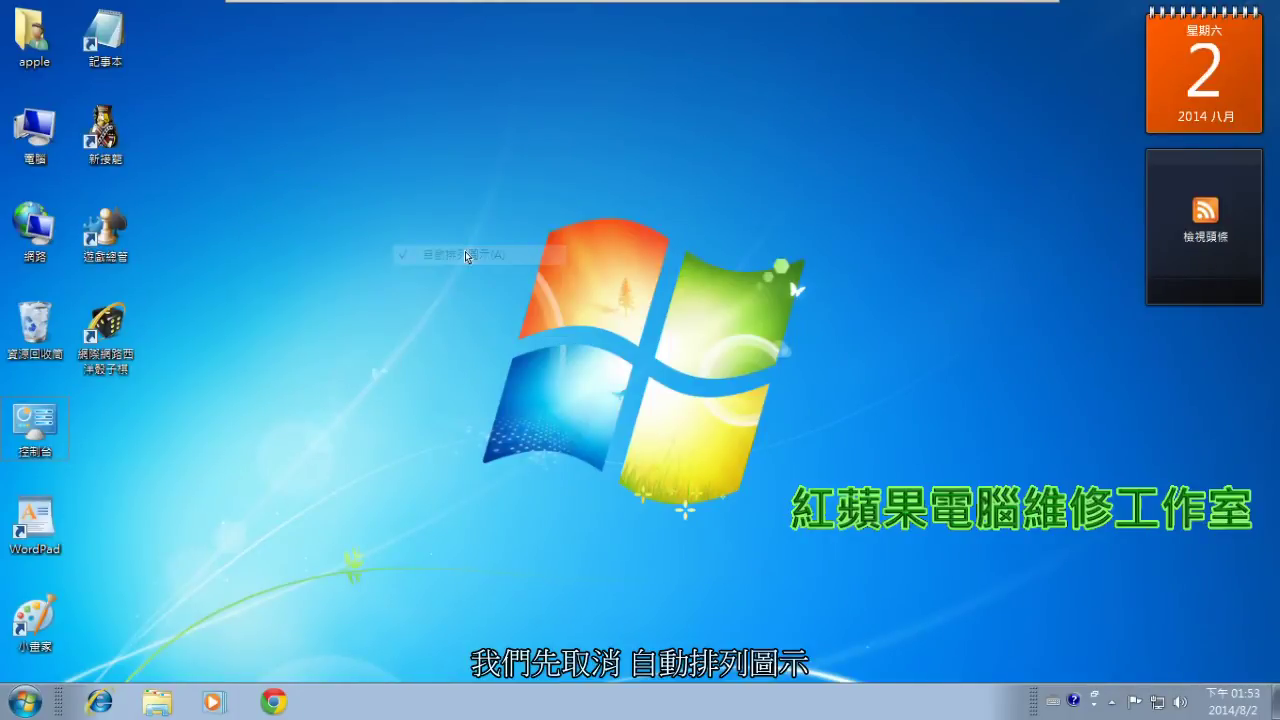
Step: Move 記事本, 新接龍, 遊戲總管, 網際網路西洋骰子棋, 網路 and 資源回收筒 into two adjacent grid-aligned columns away from the other icons
{"action": "right_click", "coordinate": [353, 293]}
{"action": "mouse_move", "coordinate": [440, 310]}
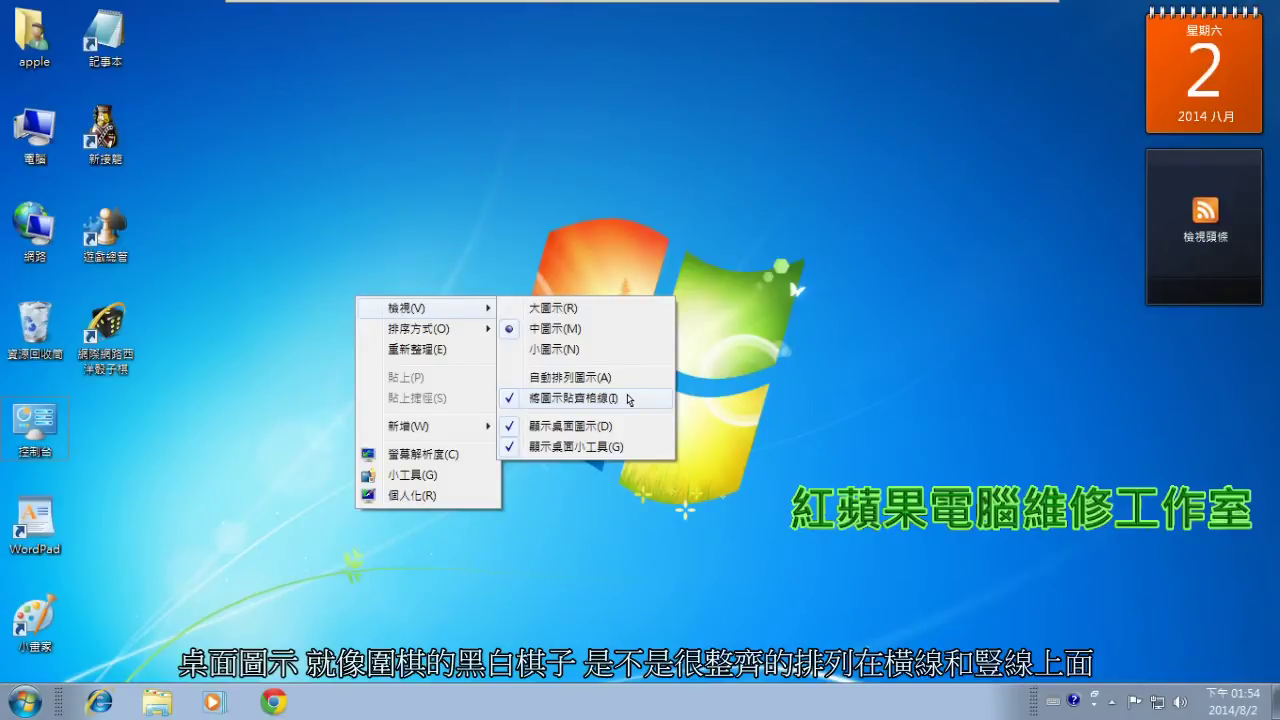
{"action": "left_click", "coordinate": [236, 190]}
{"action": "left_click_drag", "start_coordinate": [108, 40], "coordinate": [322, 132]}
{"action": "left_click_drag", "start_coordinate": [108, 135], "coordinate": [250, 145]}
{"action": "left_click_drag", "start_coordinate": [105, 230], "coordinate": [248, 235]}
{"action": "left_click_drag", "start_coordinate": [132, 329], "coordinate": [316, 228]}
{"action": "left_click_drag", "start_coordinate": [40, 230], "coordinate": [252, 328]}
{"action": "left_click_drag", "start_coordinate": [45, 330], "coordinate": [304, 316]}
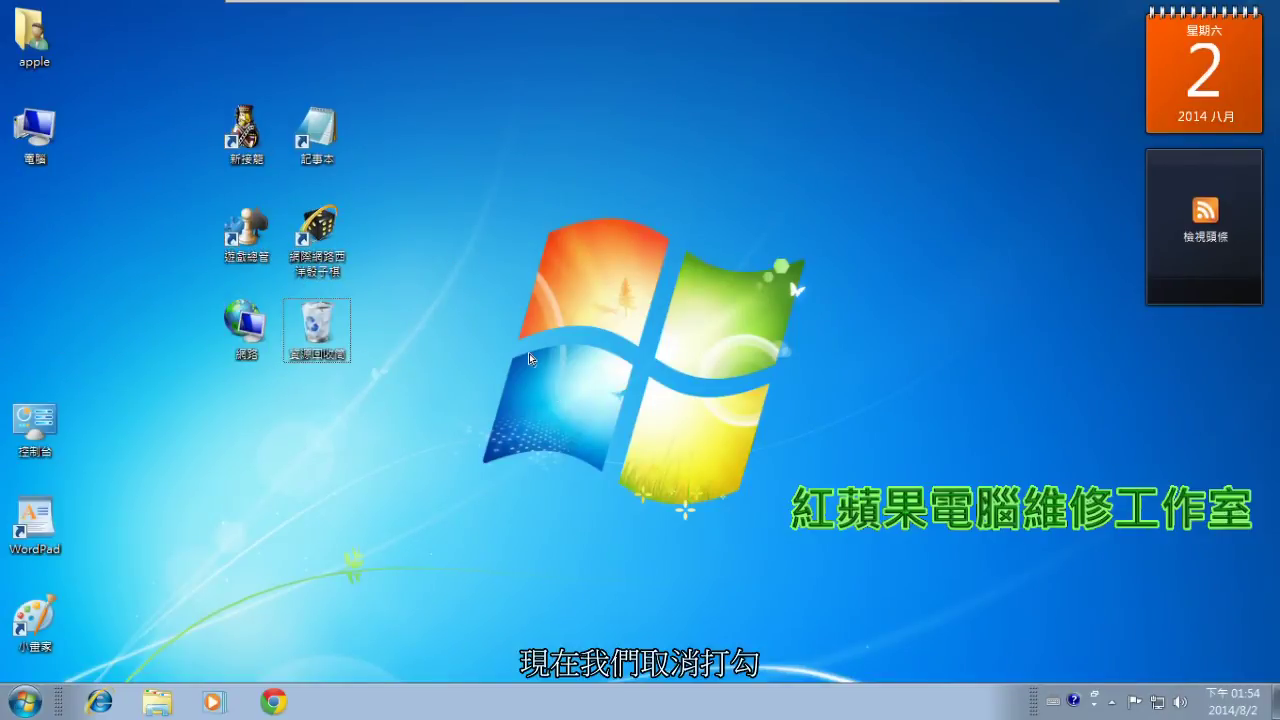
Step: Turn off aligning the desktop icons to the grid (將圖示貼齊格線)
{"action": "right_click", "coordinate": [482, 279]}
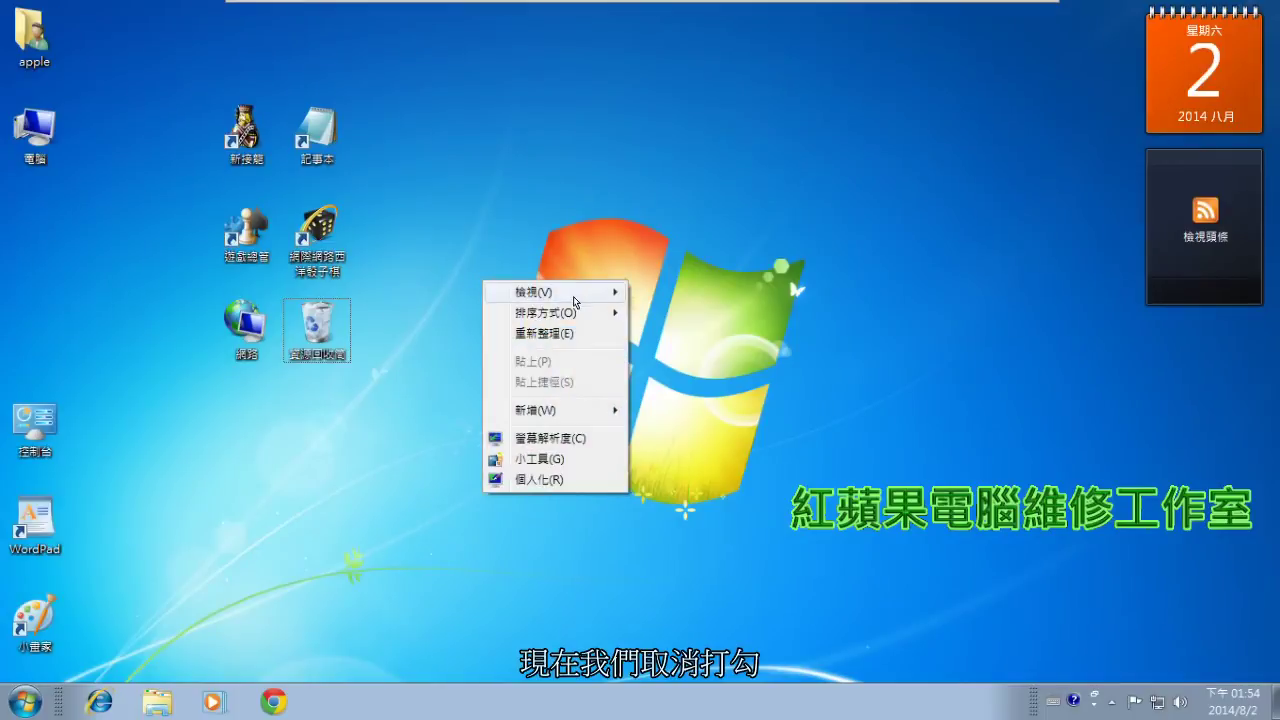
{"action": "mouse_move", "coordinate": [571, 297]}
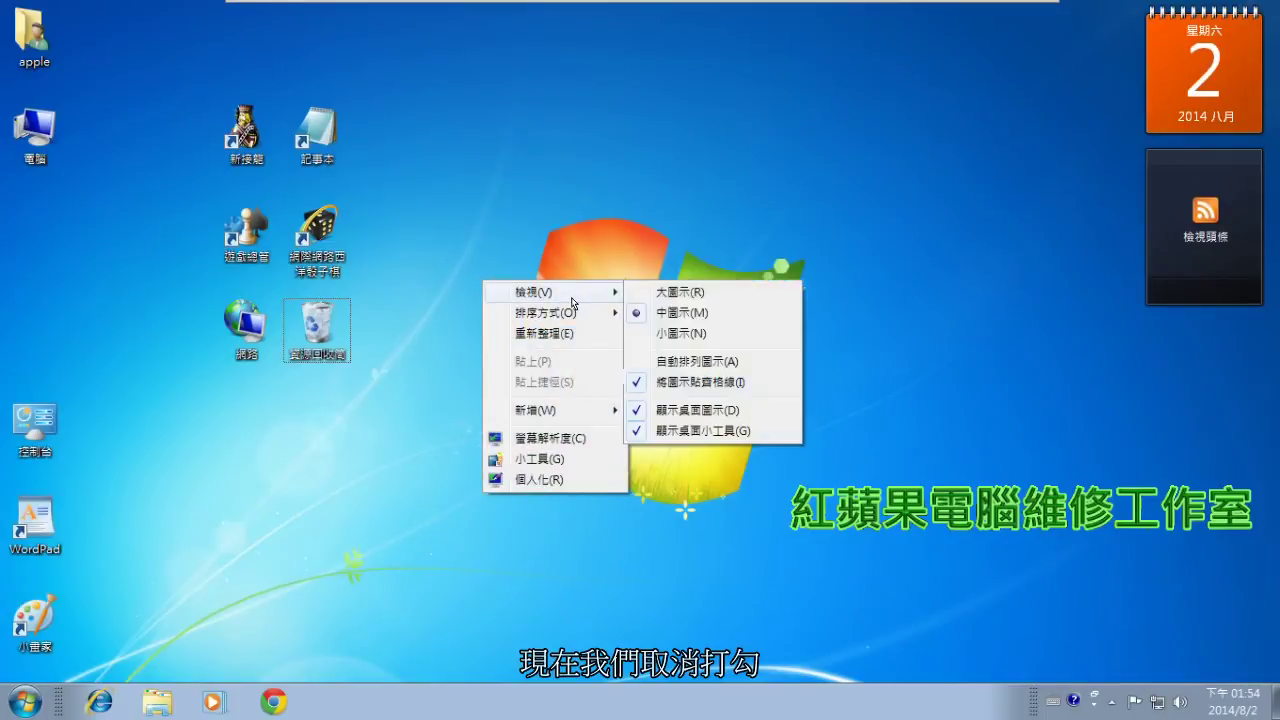
{"action": "left_click", "coordinate": [699, 382]}
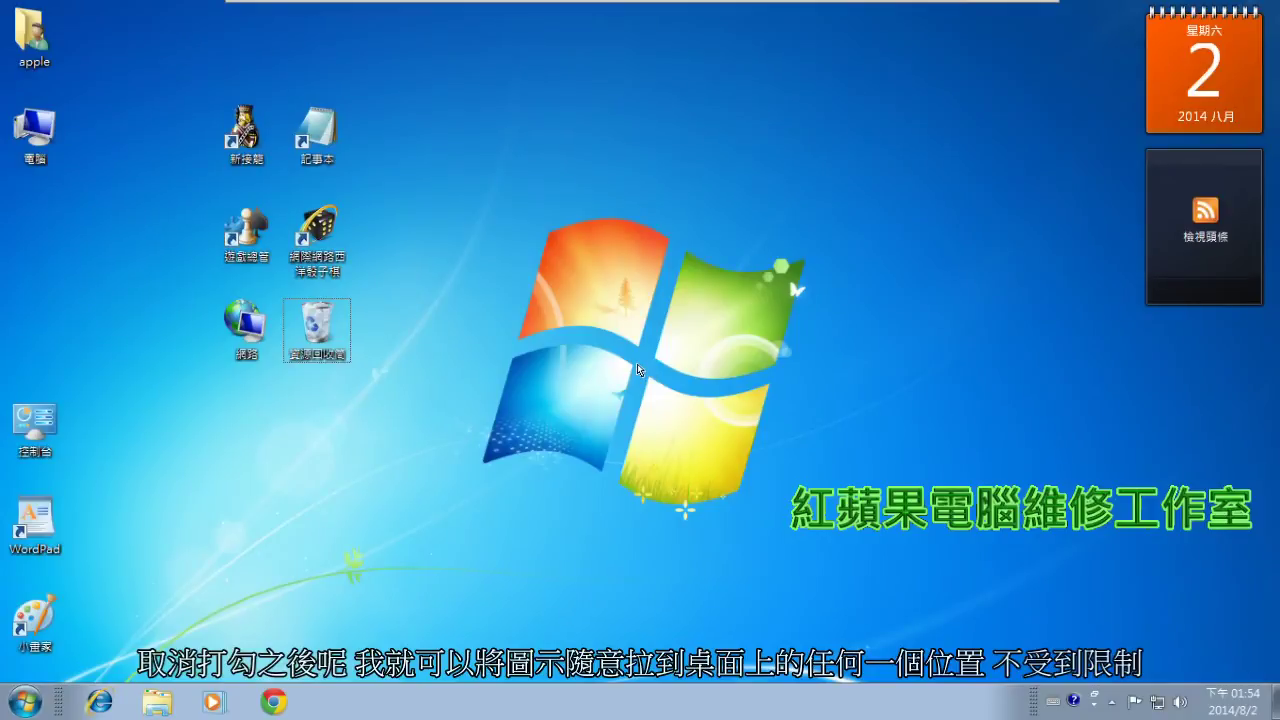
Step: Place 資源回收筒, 記事本, 網際網路西洋骰子棋, 新接龍, 遊戲總管 and 網路 freely along a curve near the Windows logo
{"action": "left_click_drag", "start_coordinate": [320, 340], "coordinate": [364, 303]}
{"action": "left_click_drag", "start_coordinate": [325, 138], "coordinate": [380, 178]}
{"action": "left_click_drag", "start_coordinate": [432, 145], "coordinate": [434, 147]}
{"action": "left_click_drag", "start_coordinate": [245, 135], "coordinate": [488, 185]}
{"action": "left_click", "coordinate": [244, 242]}
{"action": "left_click_drag", "start_coordinate": [244, 242], "coordinate": [512, 222]}
{"action": "left_click_drag", "start_coordinate": [253, 330], "coordinate": [463, 304]}
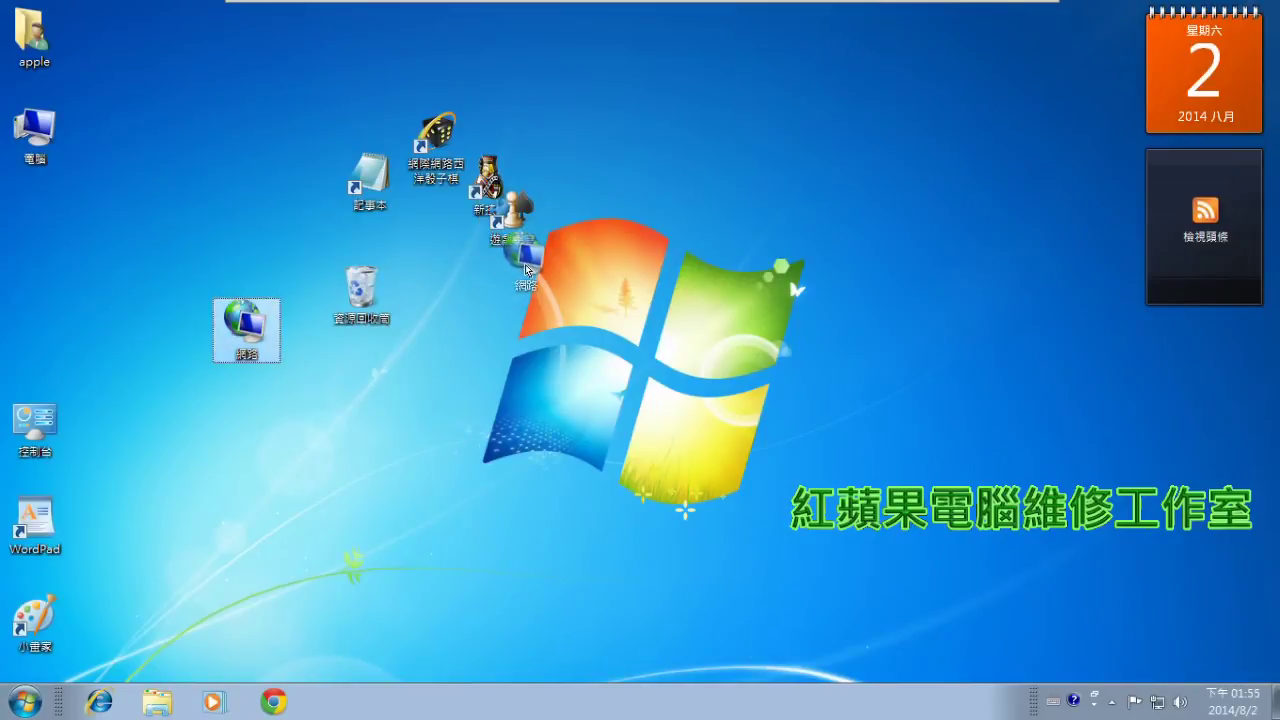
{"action": "left_click_drag", "start_coordinate": [524, 264], "coordinate": [524, 264]}
Step: Complete the ring of icons with 控制台, WordPad and 小畫家, and adjust 資源回收筒, 遊戲總管 and 記事本 to fit it
{"action": "left_click_drag", "start_coordinate": [30, 432], "coordinate": [494, 311]}
{"action": "left_click_drag", "start_coordinate": [35, 520], "coordinate": [438, 343]}
{"action": "left_click_drag", "start_coordinate": [35, 625], "coordinate": [340, 240]}
{"action": "left_click_drag", "start_coordinate": [341, 328], "coordinate": [343, 369]}
{"action": "left_click_drag", "start_coordinate": [515, 215], "coordinate": [519, 215]}
{"action": "left_click", "coordinate": [357, 236]}
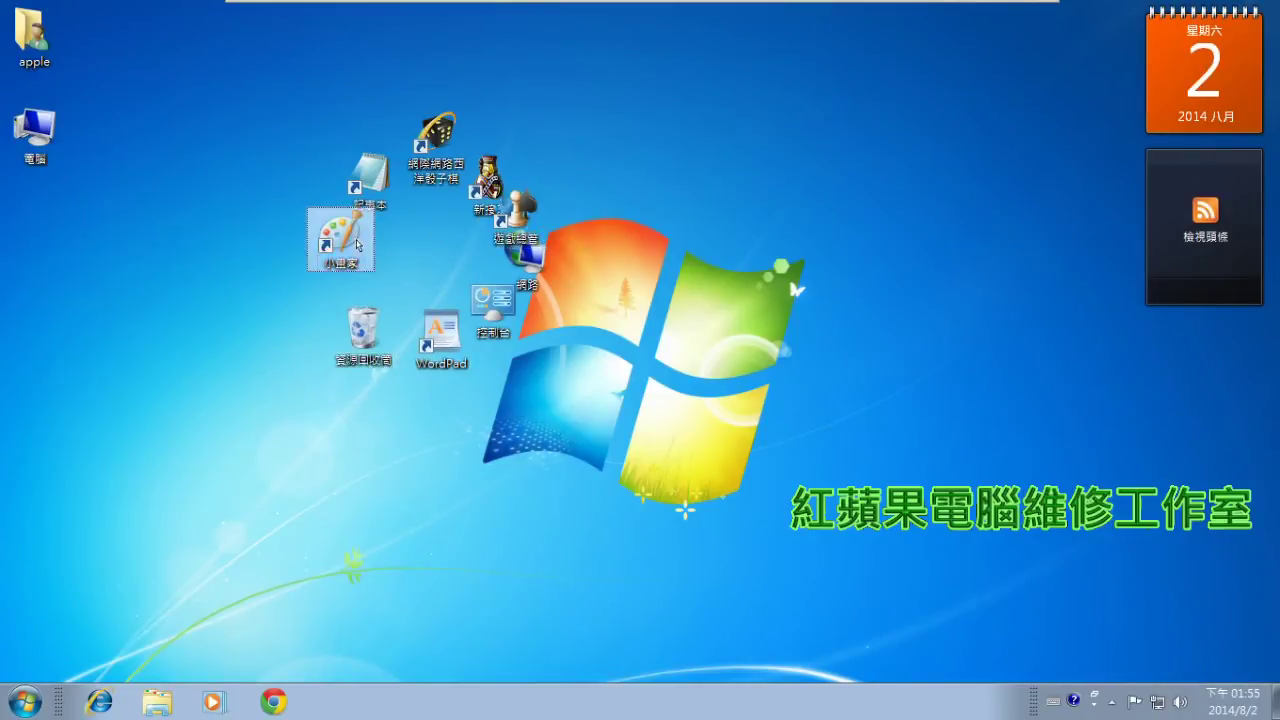
{"action": "left_click_drag", "start_coordinate": [357, 236], "coordinate": [354, 259]}
{"action": "left_click_drag", "start_coordinate": [368, 178], "coordinate": [351, 185]}
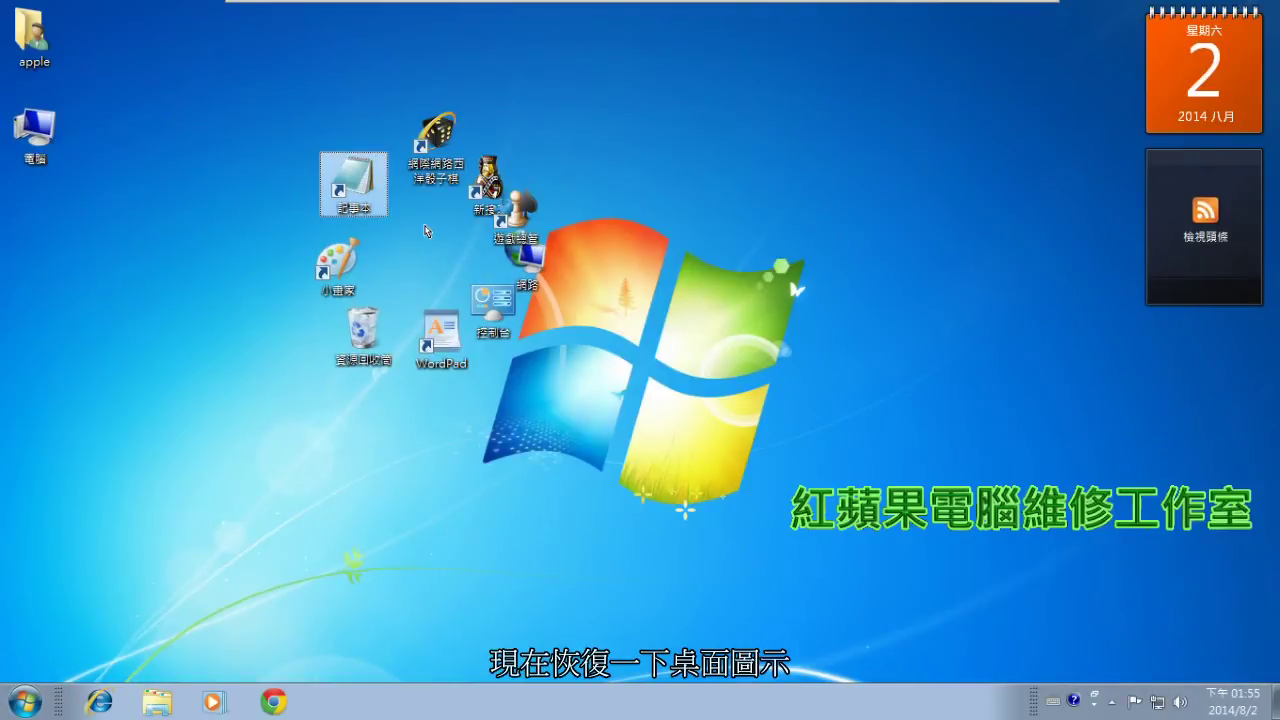
Step: Turn aligning the desktop icons to the grid (將圖示貼齊格線) back on
{"action": "right_click", "coordinate": [668, 110]}
{"action": "mouse_move", "coordinate": [730, 126]}
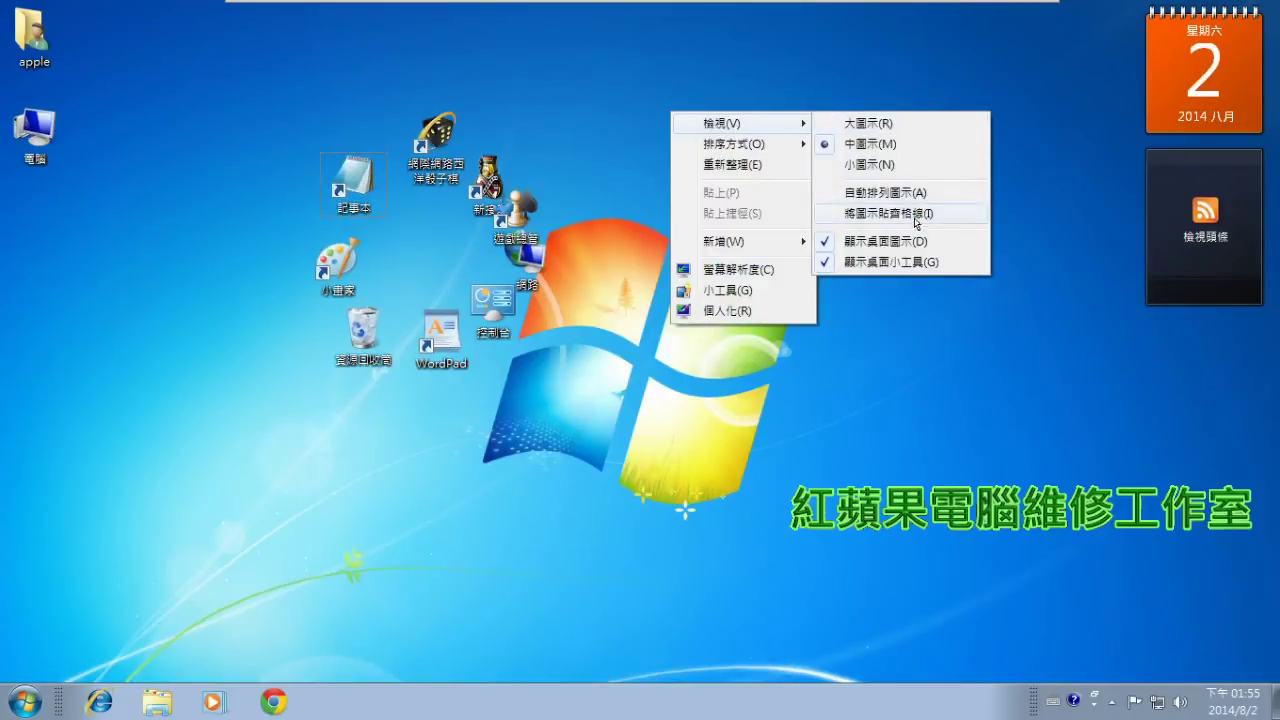
{"action": "left_click", "coordinate": [759, 127]}
{"action": "mouse_move", "coordinate": [759, 127]}
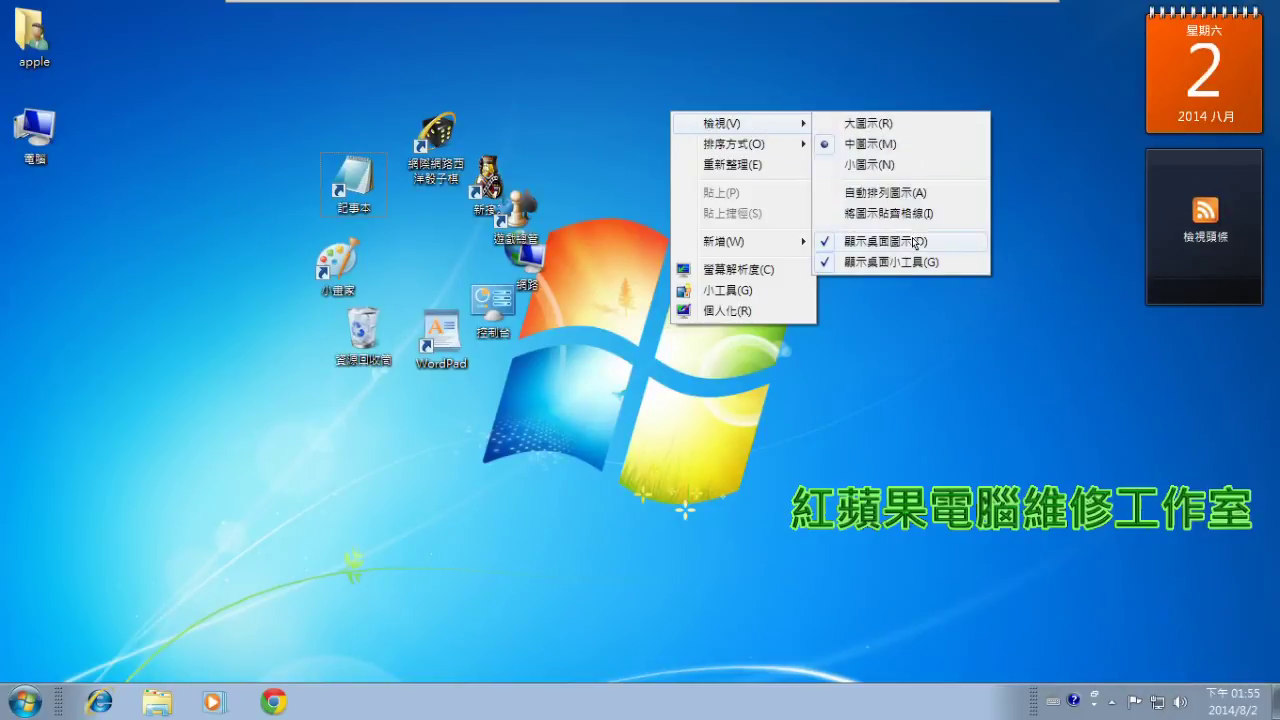
{"action": "left_click", "coordinate": [888, 213]}
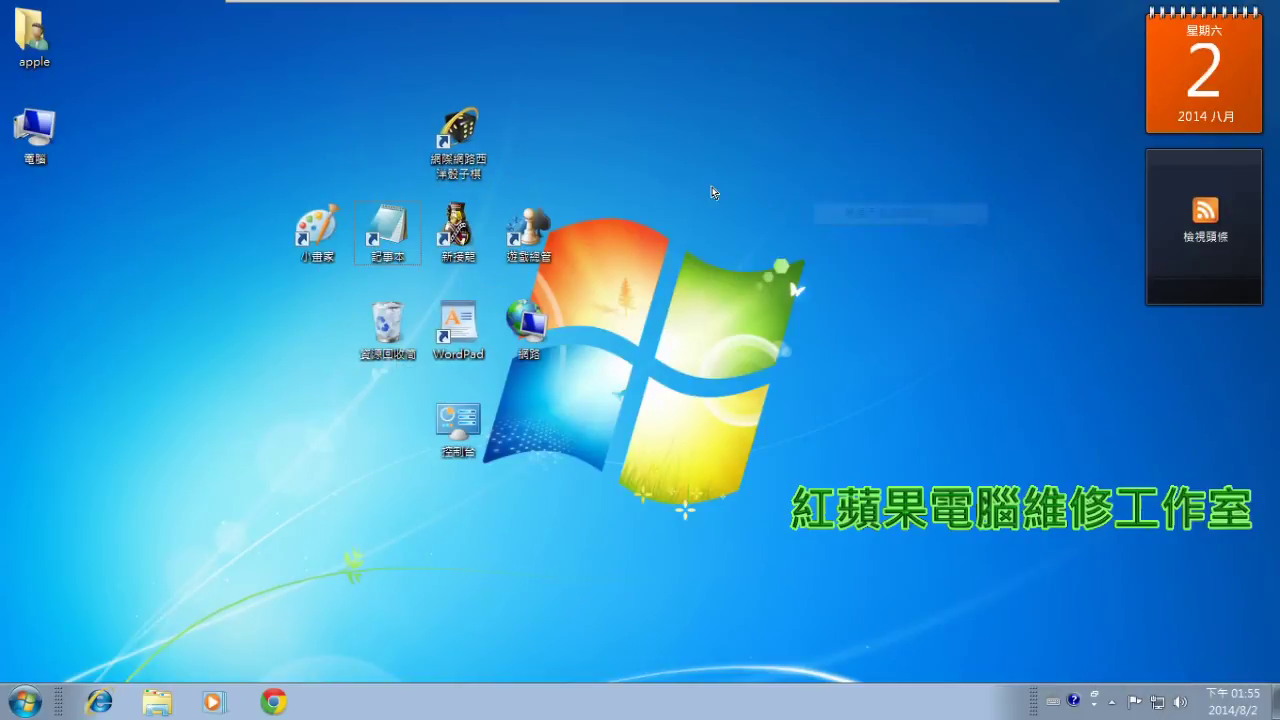
Step: Sort the desktop icons by name (名稱), applying the sort twice to get the original order
{"action": "right_click", "coordinate": [713, 190]}
{"action": "mouse_move", "coordinate": [800, 222]}
{"action": "left_click", "coordinate": [930, 242]}
{"action": "right_click", "coordinate": [724, 182]}
{"action": "mouse_move", "coordinate": [818, 225]}
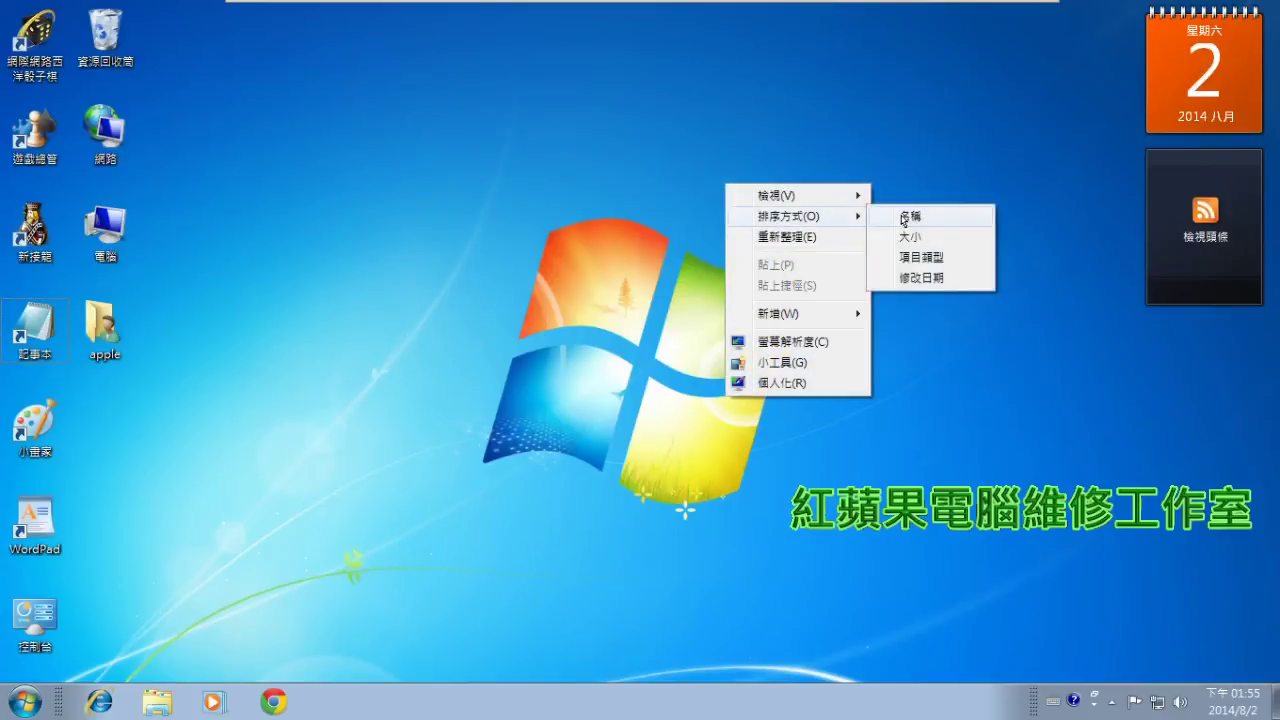
{"action": "left_click", "coordinate": [903, 217]}
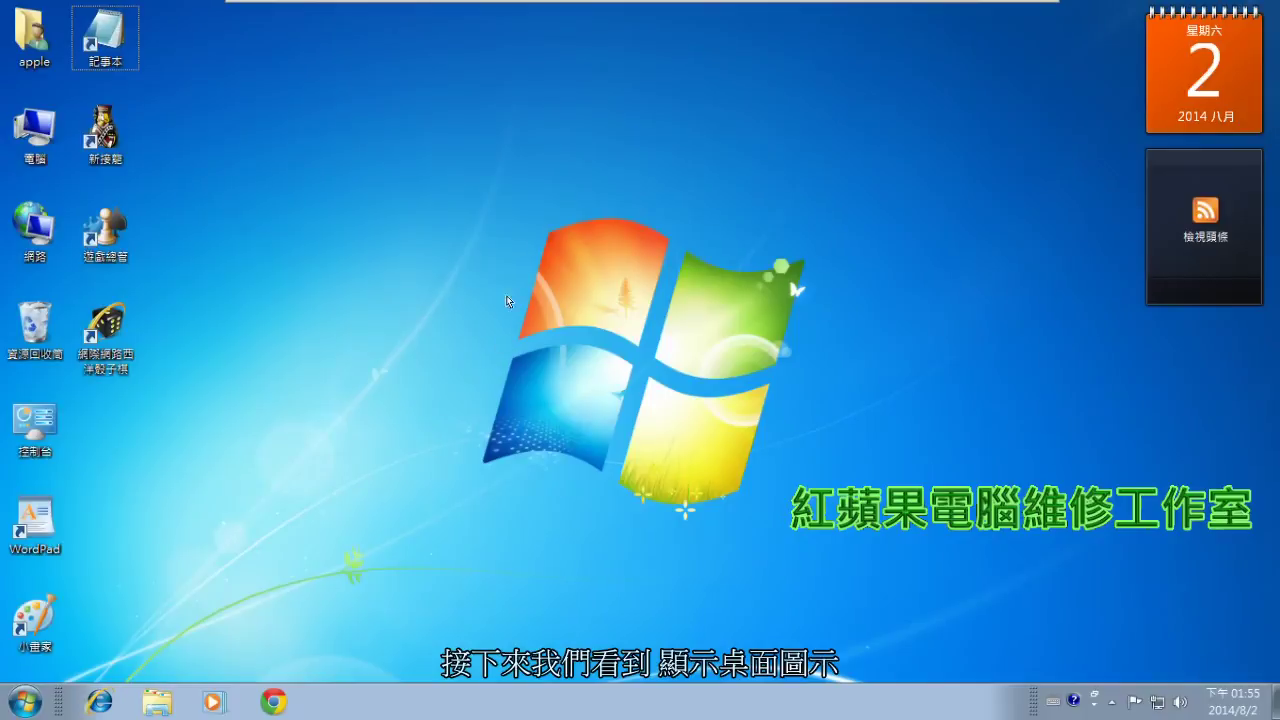
Step: Hide all desktop icons by turning off the 顯示桌面圖示 view option
{"action": "right_click", "coordinate": [368, 222]}
{"action": "mouse_move", "coordinate": [478, 225]}
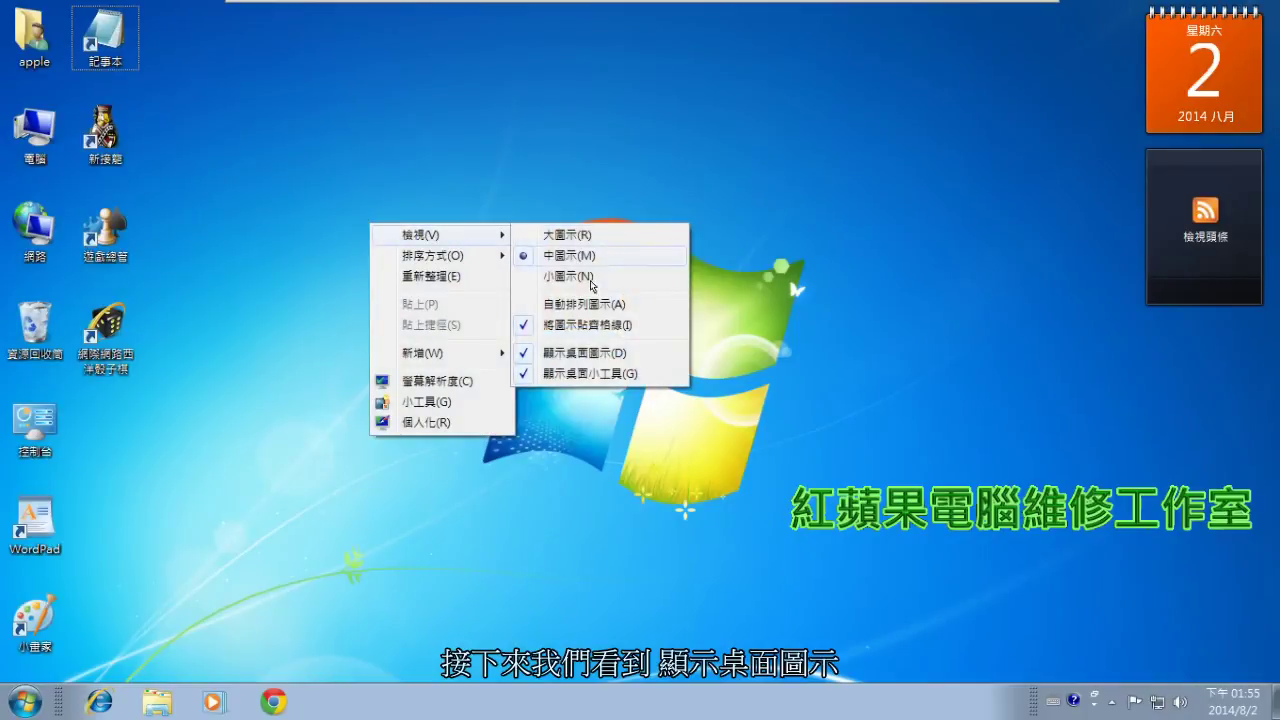
{"action": "left_click", "coordinate": [631, 355]}
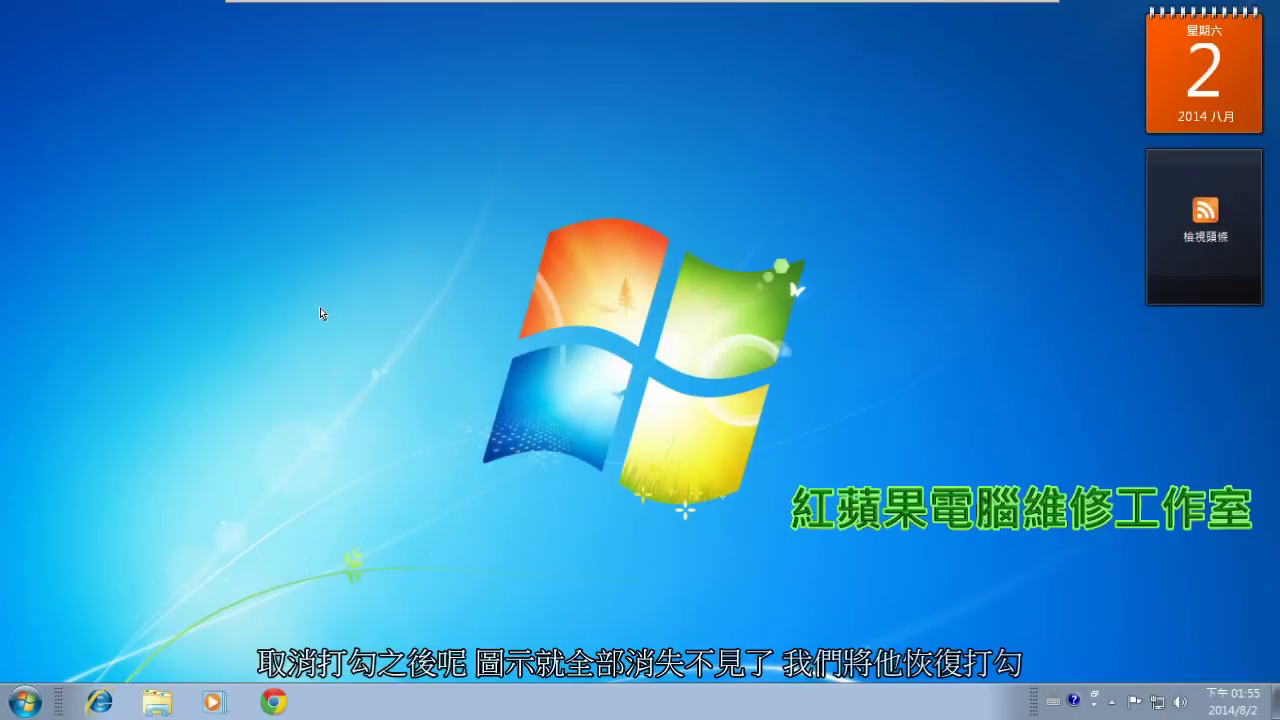
Step: Turn showing the desktop icons (顯示桌面圖示) back on
{"action": "right_click", "coordinate": [252, 208]}
{"action": "mouse_move", "coordinate": [365, 220]}
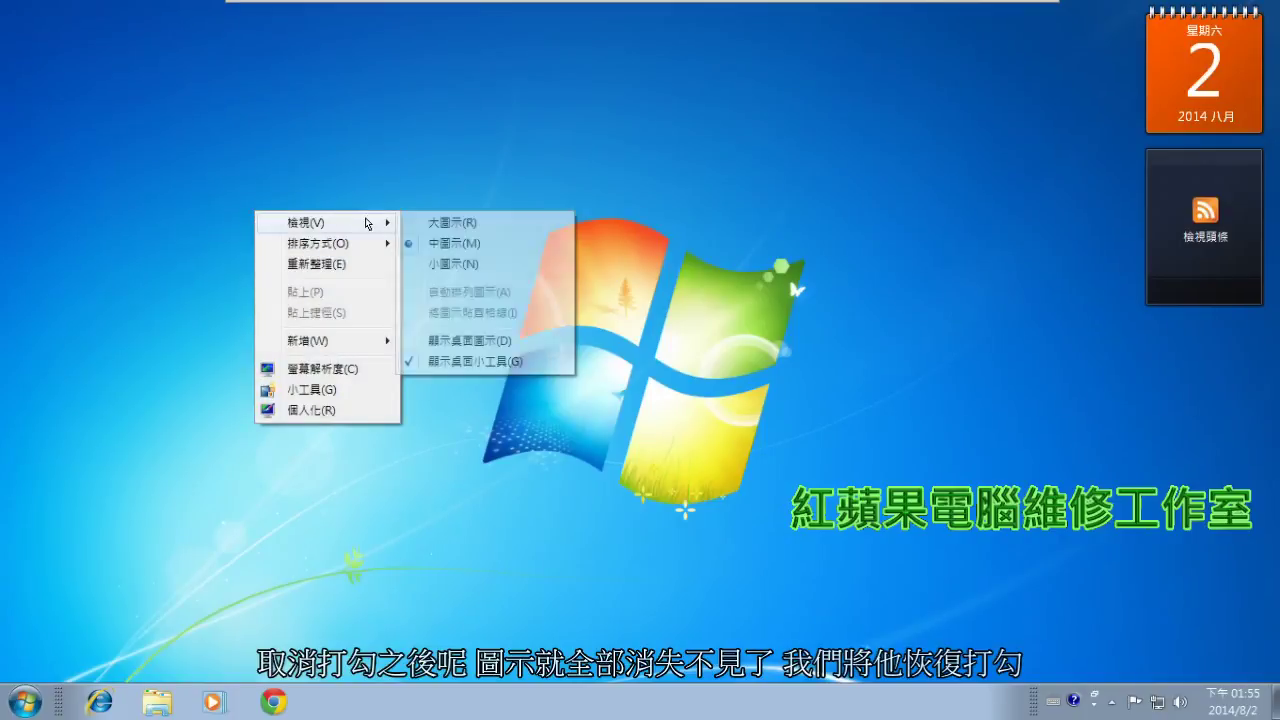
{"action": "left_click", "coordinate": [533, 342]}
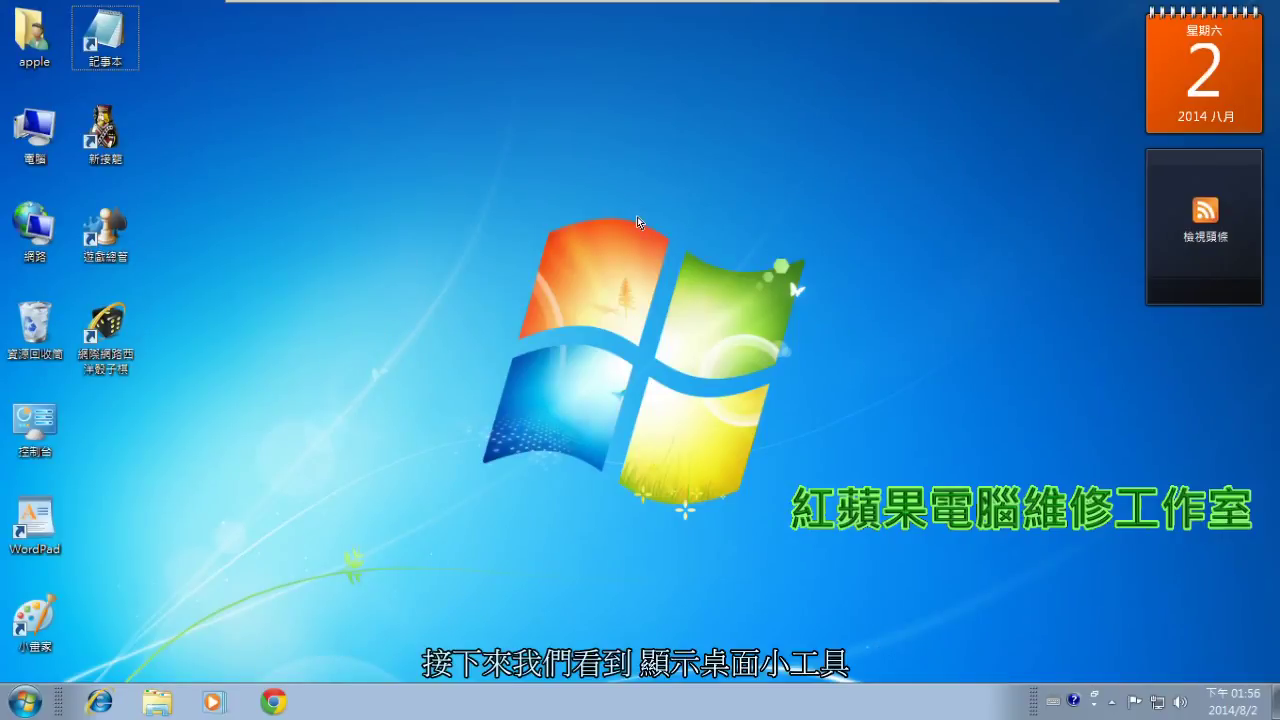
Step: Hide the desktop gadgets by turning off the 顯示桌面小工具 view option
{"action": "right_click", "coordinate": [1058, 122]}
{"action": "mouse_move", "coordinate": [1127, 152]}
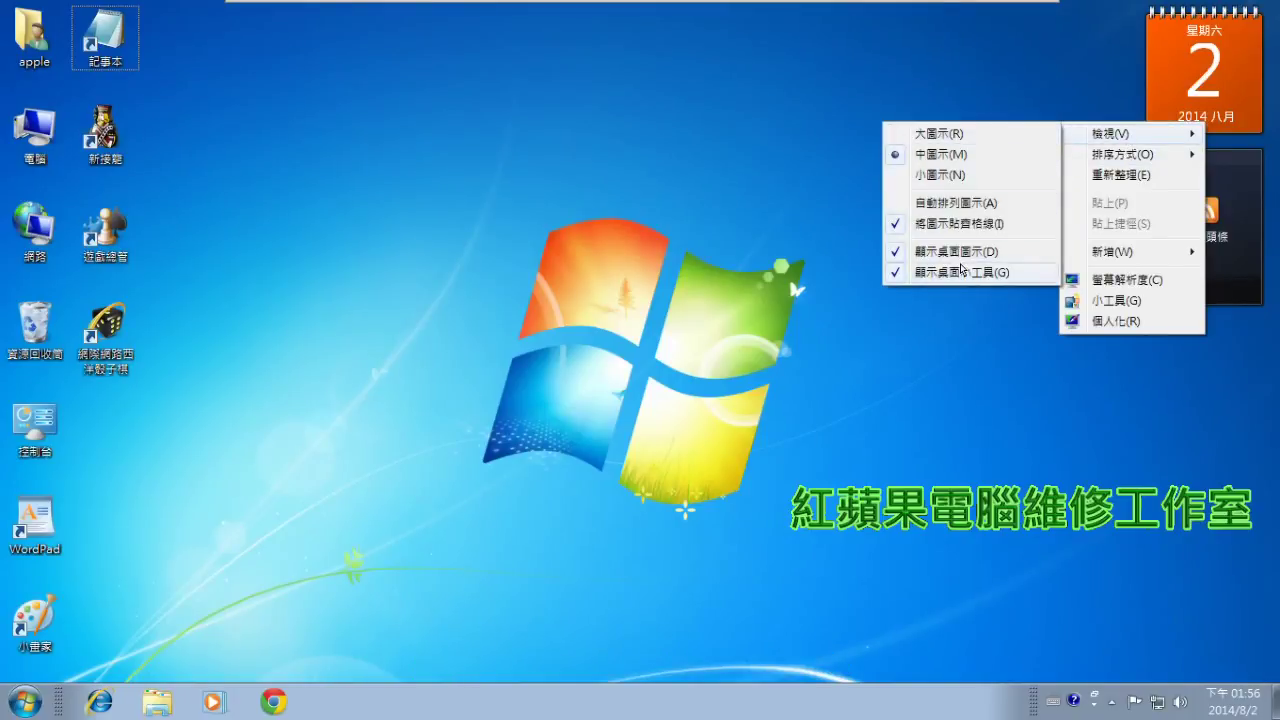
{"action": "left_click", "coordinate": [1019, 275]}
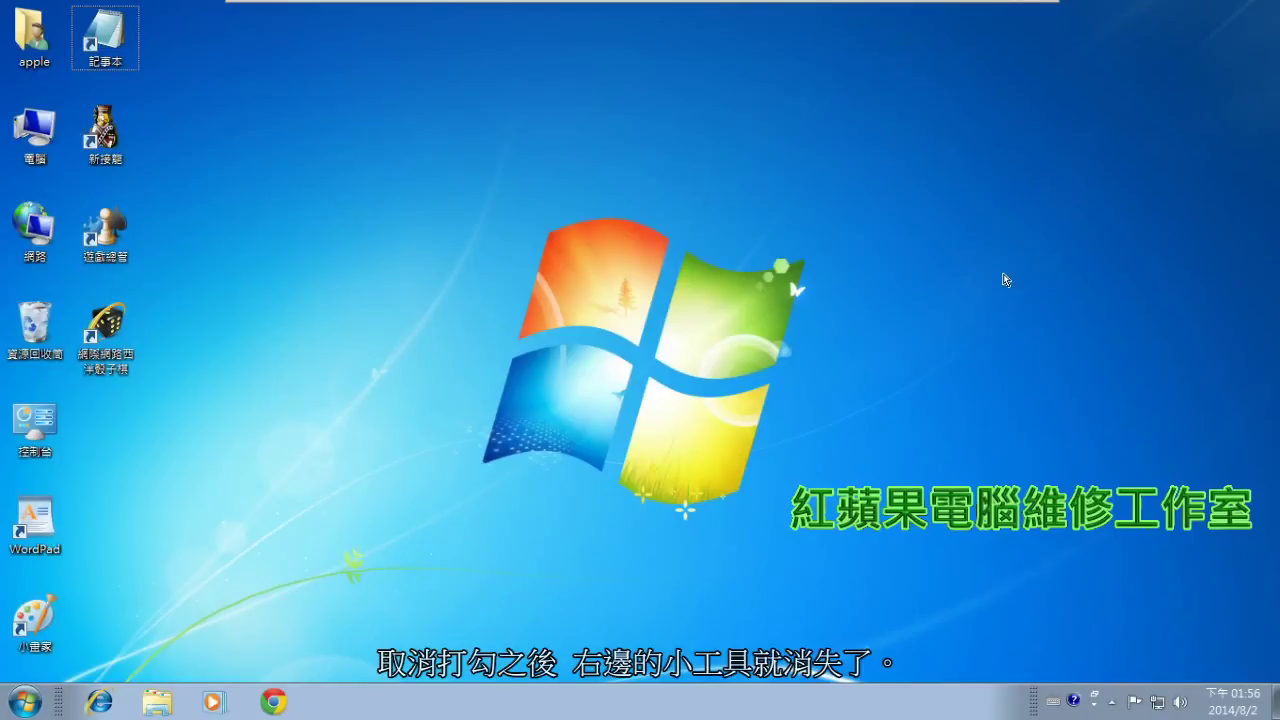